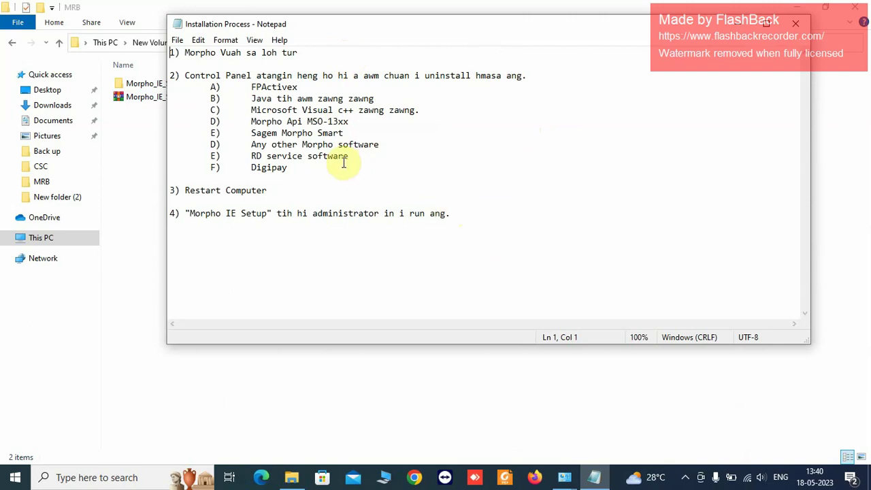
Open Control Panel and show the list of installed programs for uninstalling
click(147, 479)
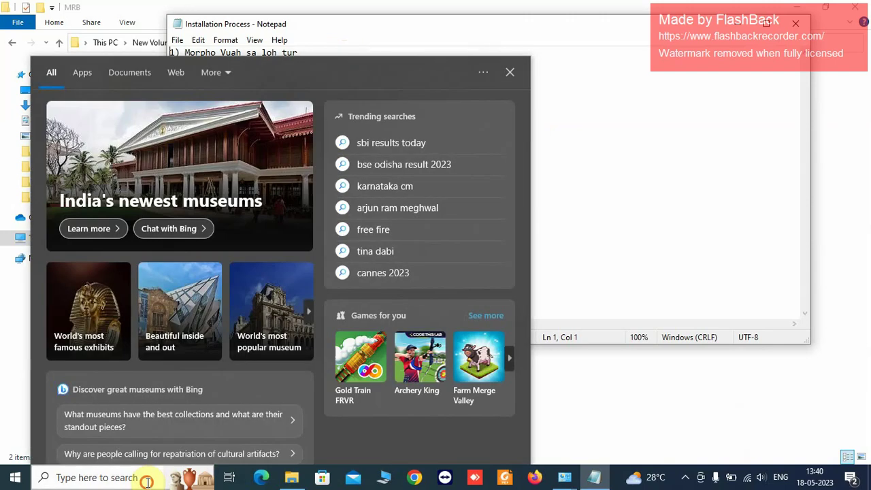
text(ontrol)
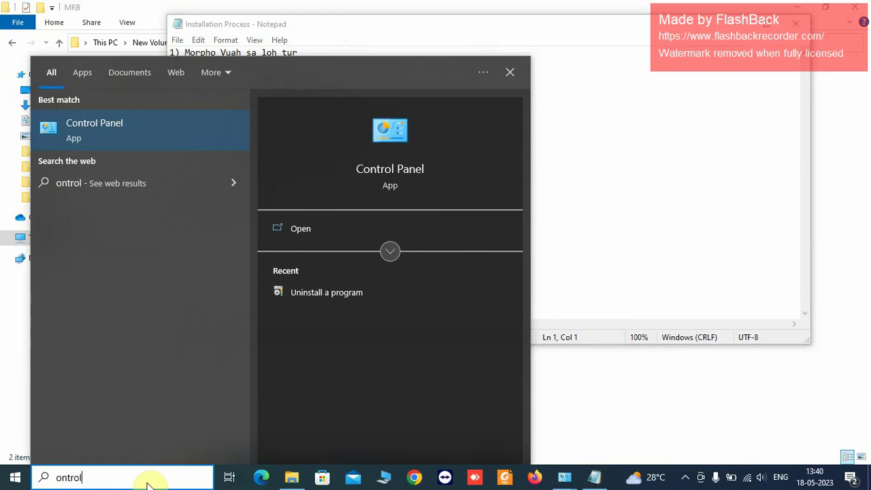
key(Return)
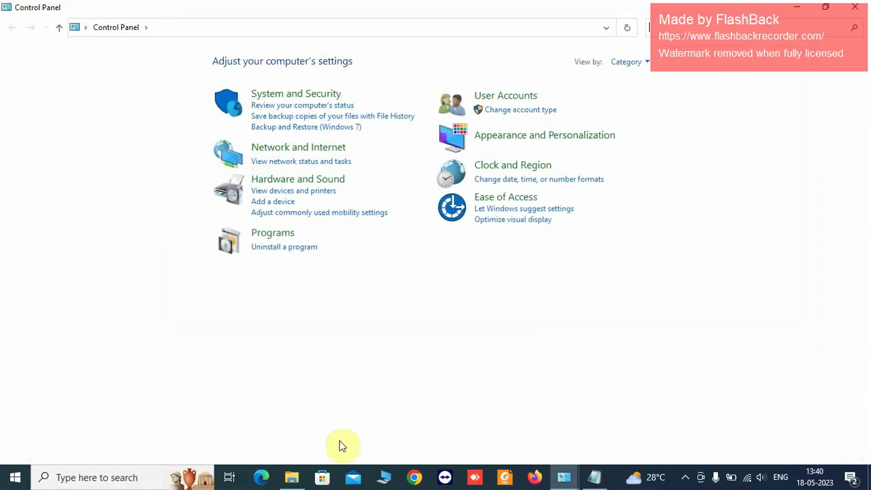
click(283, 247)
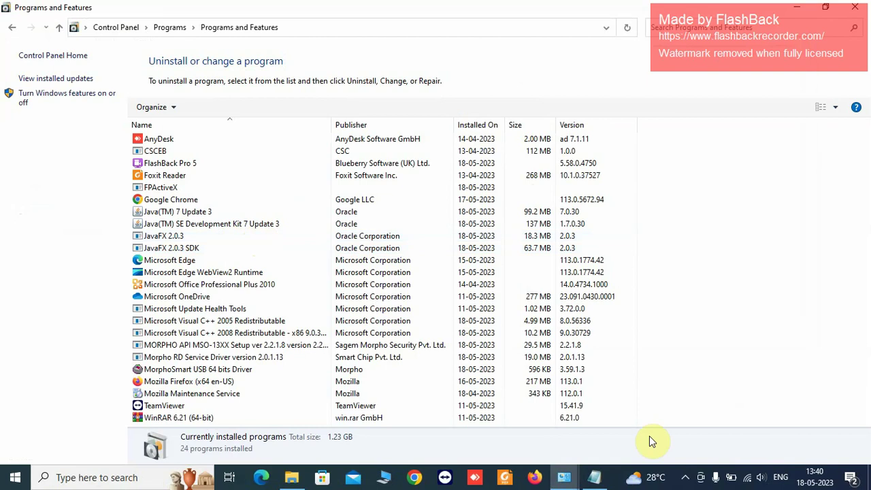
Check the Installation Process notes in Notepad for the programs to uninstall, from FPActivex to Digipay, and return to Programs and Features
click(593, 477)
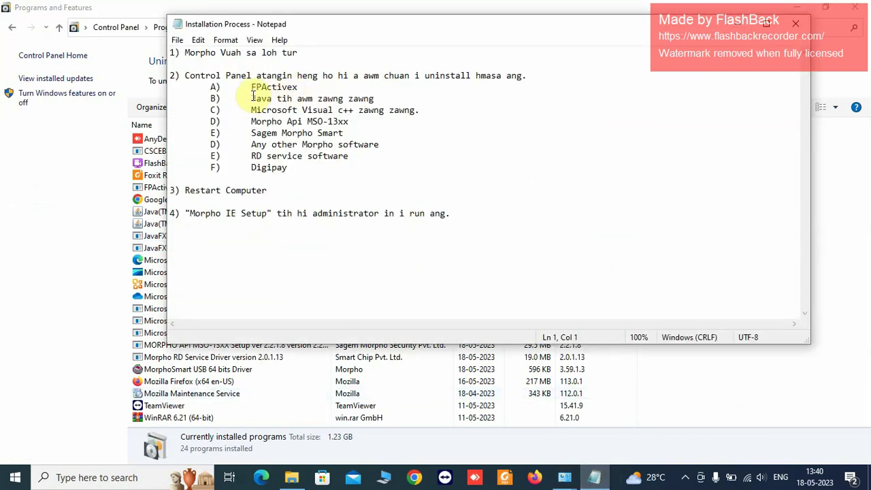
drag(248, 91, 316, 178)
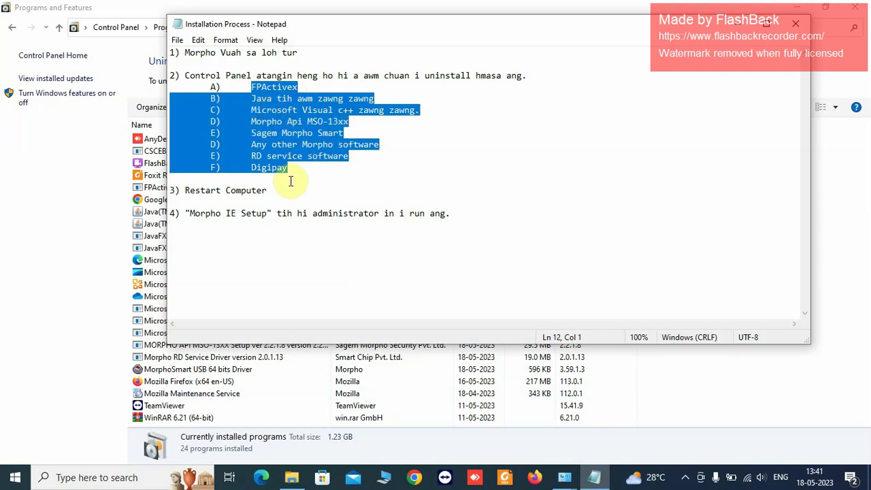
click(735, 24)
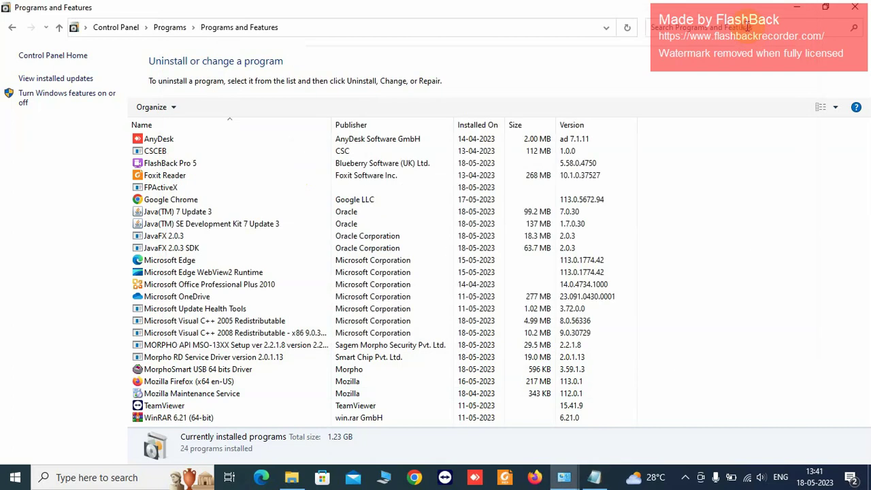
click(595, 478)
click(377, 176)
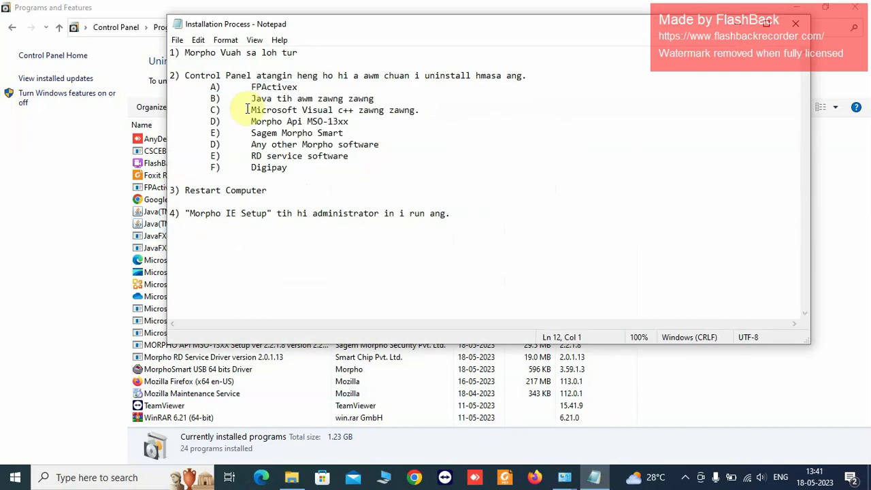
click(739, 25)
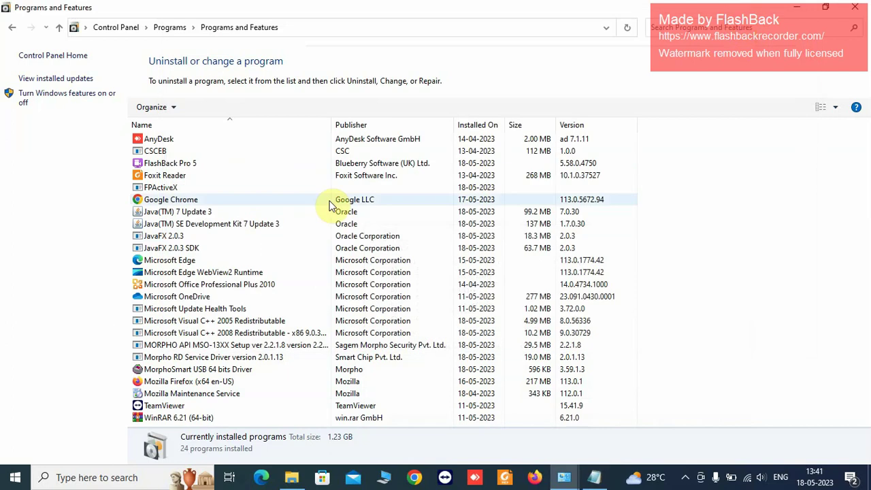
Uninstall Java(TM) 7 Update 3 and completely remove FPActiveX with all of its components
double_click(256, 207)
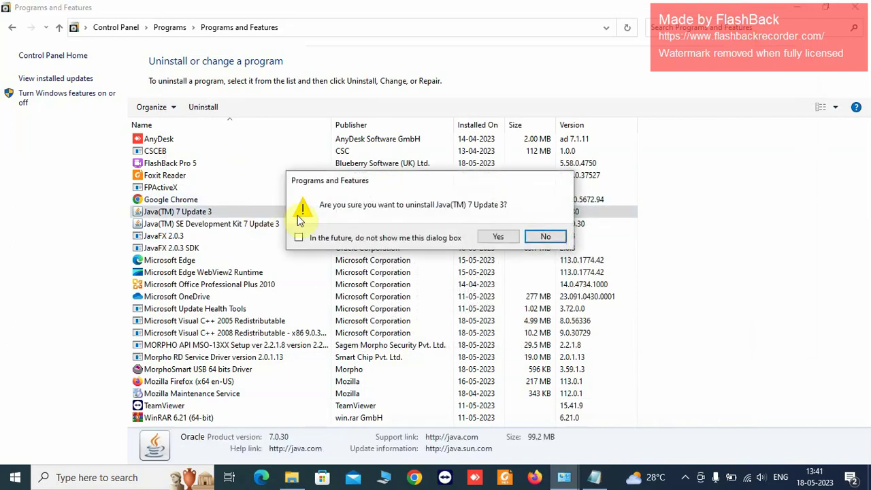
click(497, 234)
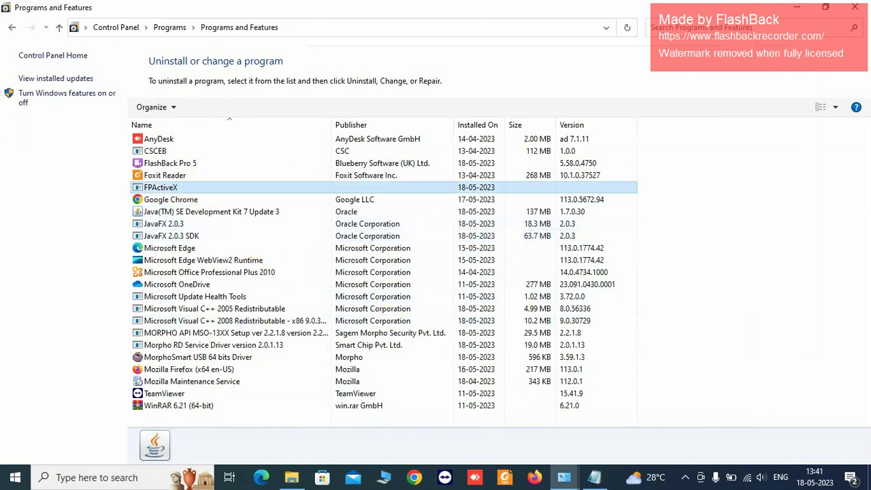
double_click(204, 187)
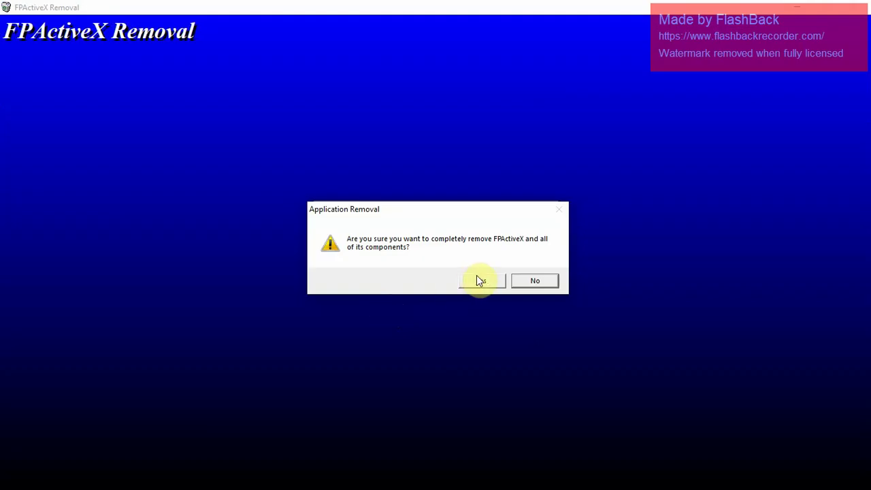
click(479, 280)
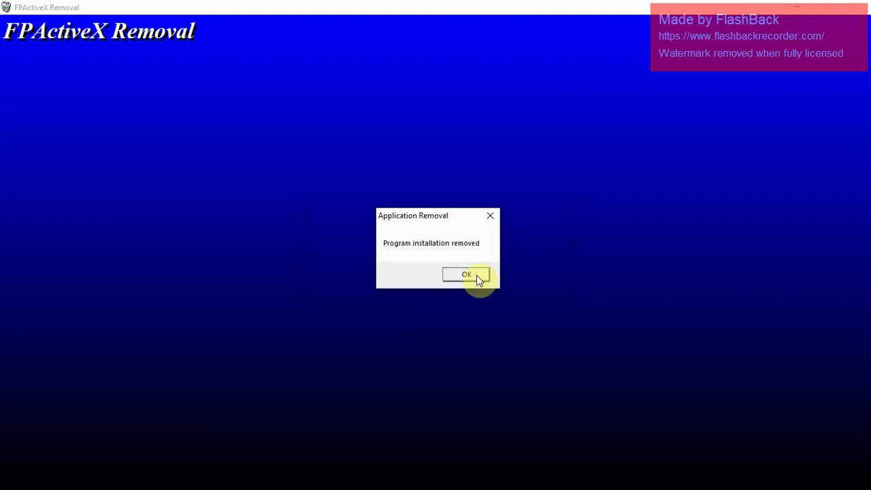
click(478, 278)
Uninstall the remaining Java software: Java(TM) SE Development Kit 7 Update 3, JavaFX 2.0.3 SDK and JavaFX 2.0.3
double_click(224, 200)
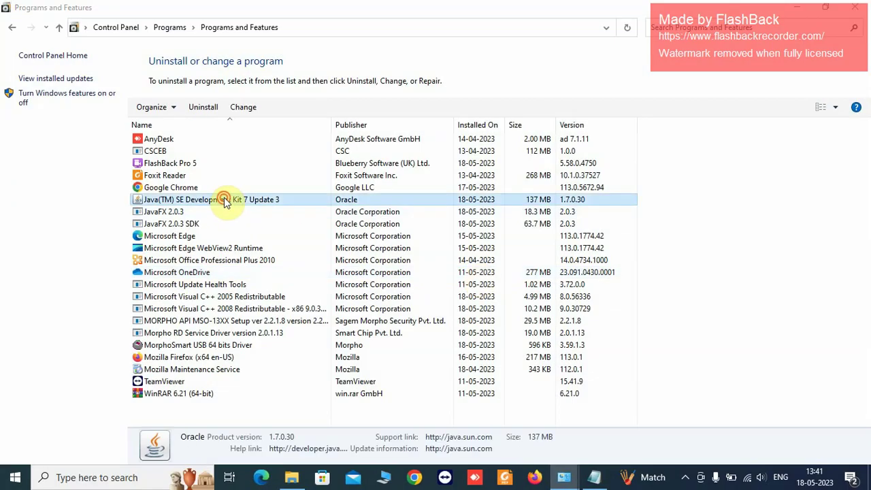
click(496, 240)
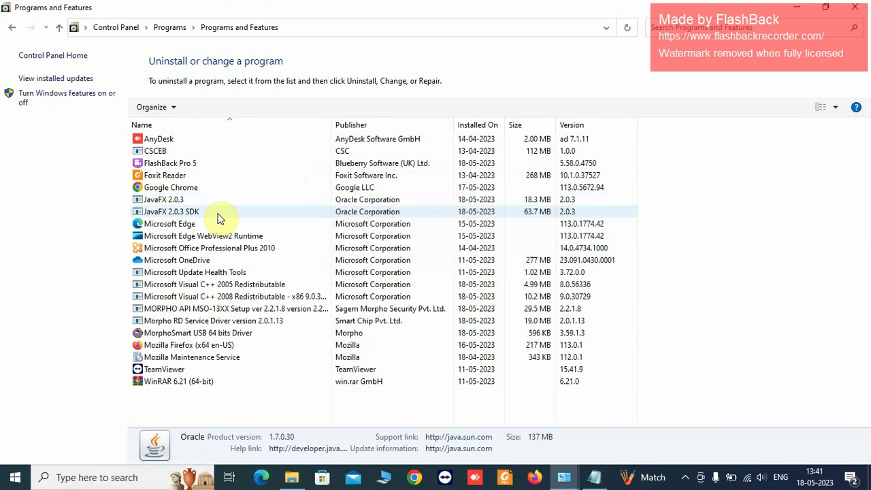
double_click(219, 214)
click(494, 231)
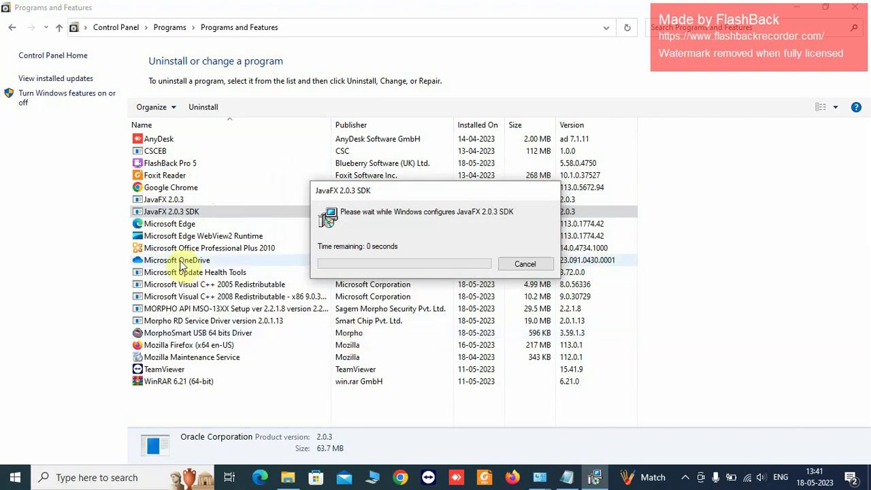
click(159, 202)
double_click(159, 202)
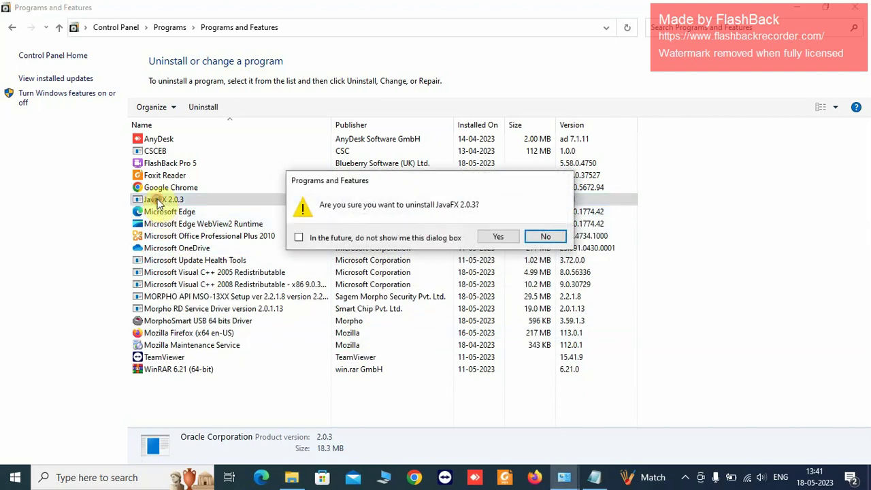
click(504, 232)
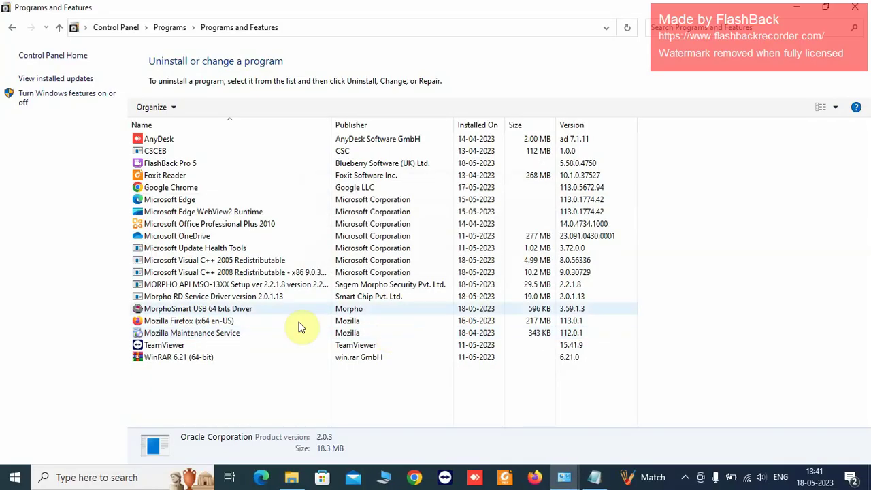
Uninstall the Microsoft Visual C++ 2005 Redistributable and the Microsoft Visual C++ 2008 Redistributable - x86
double_click(231, 261)
click(502, 236)
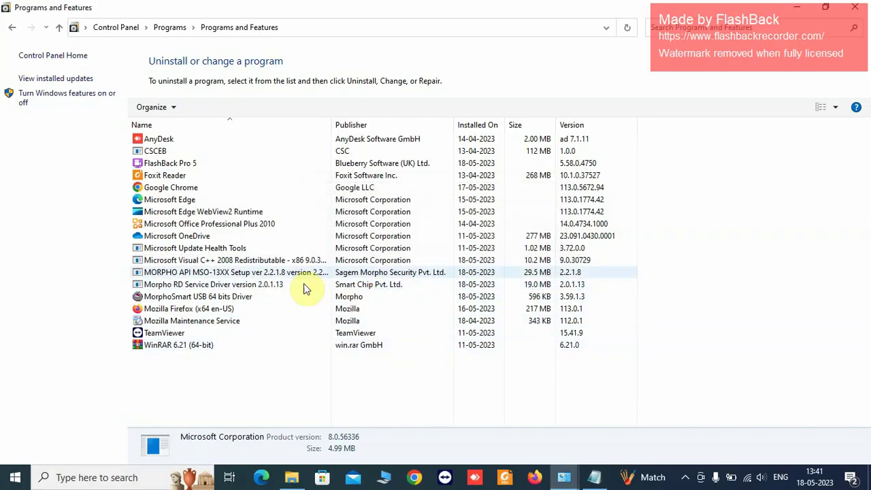
double_click(272, 260)
click(528, 239)
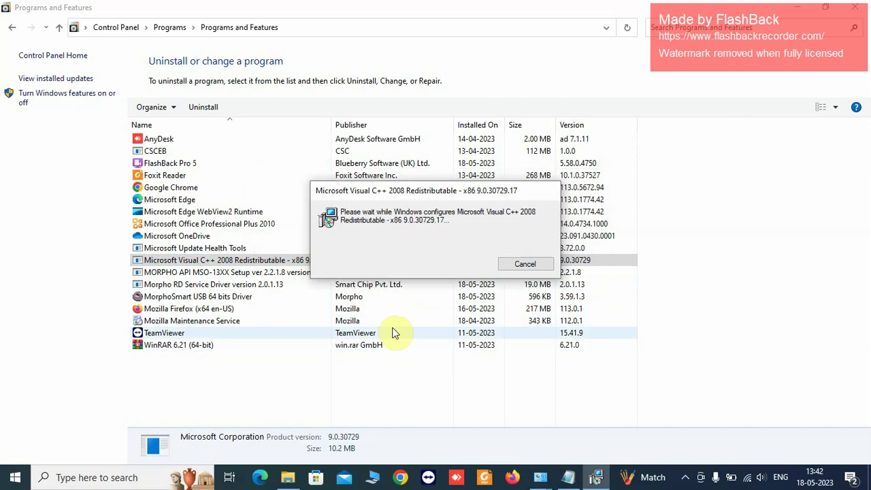
Uninstall MORPHO API MSO-13XX Setup ver 2.2.1.8 and all of its components
click(287, 264)
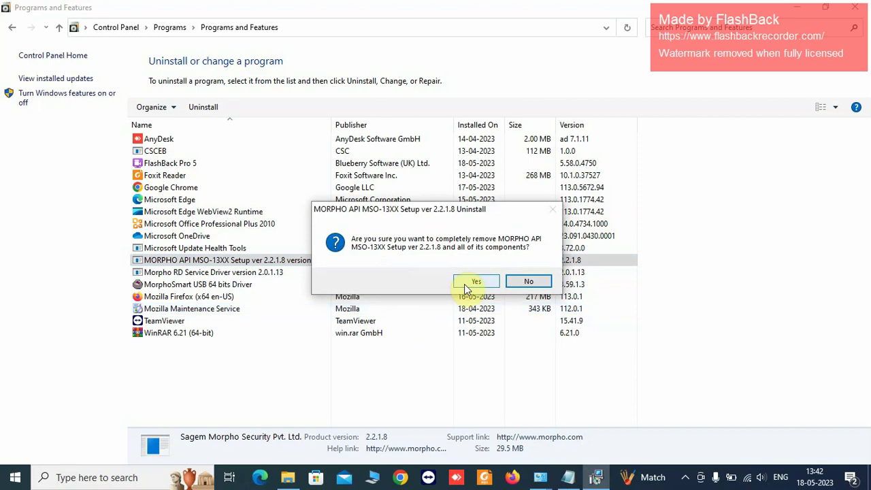
click(468, 281)
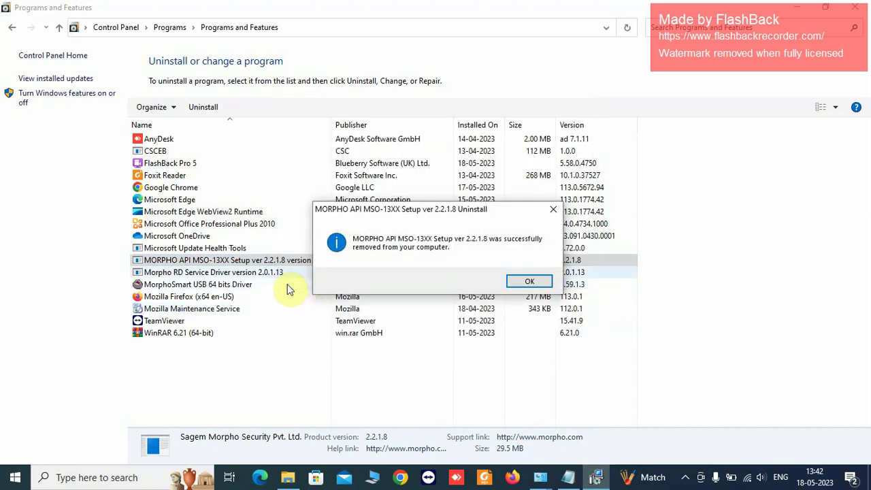
click(529, 282)
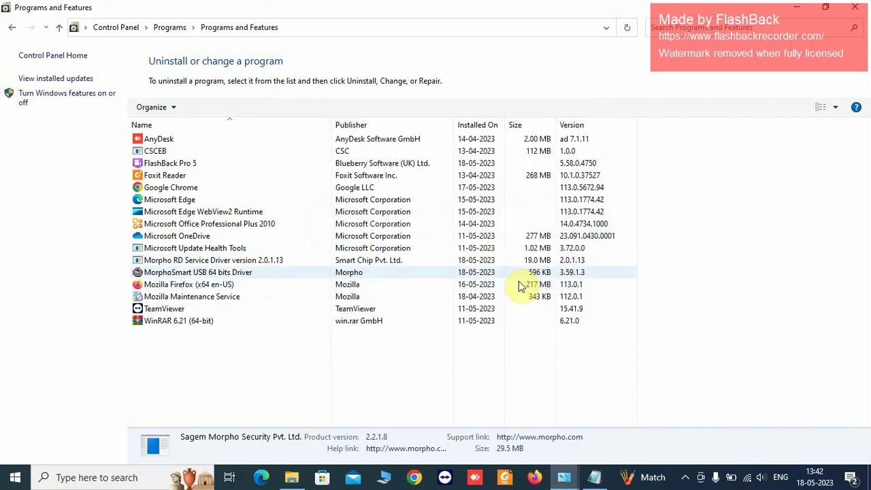
Uninstall Morpho RD Service Driver version 2.0.1.13 and clear the MorphoSmart USB 64 bits Driver entry from the program list
click(262, 260)
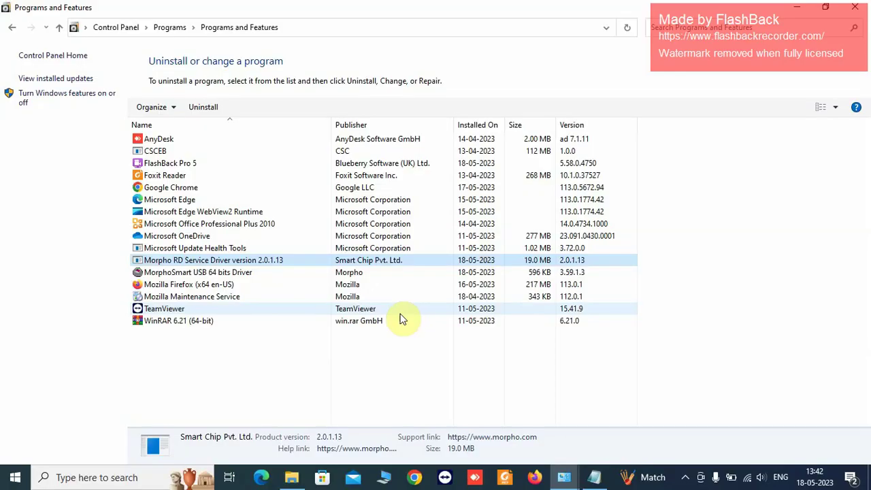
click(466, 286)
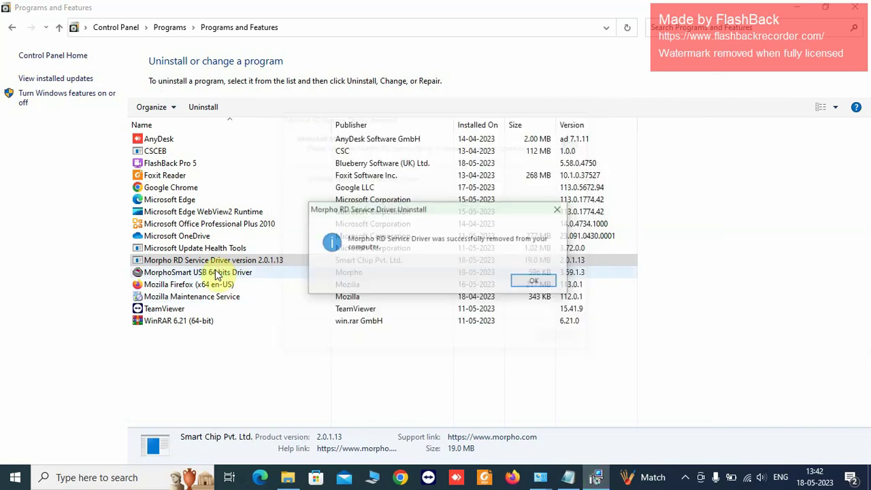
click(535, 282)
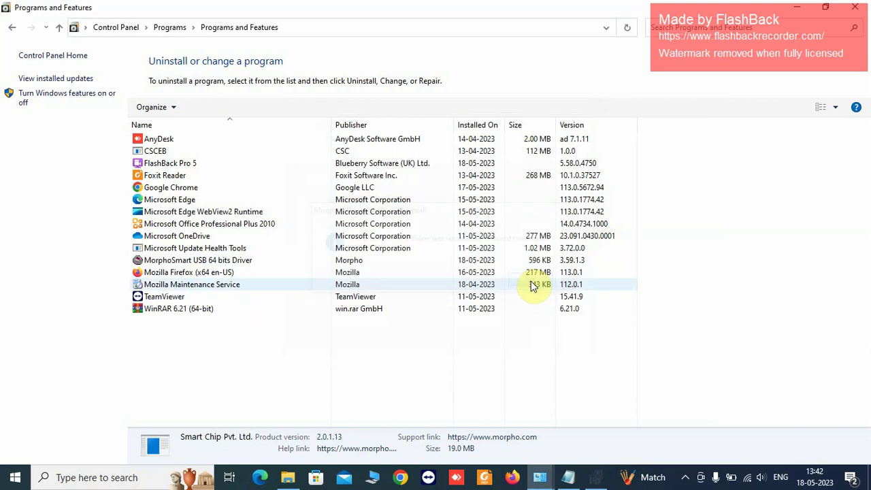
double_click(278, 261)
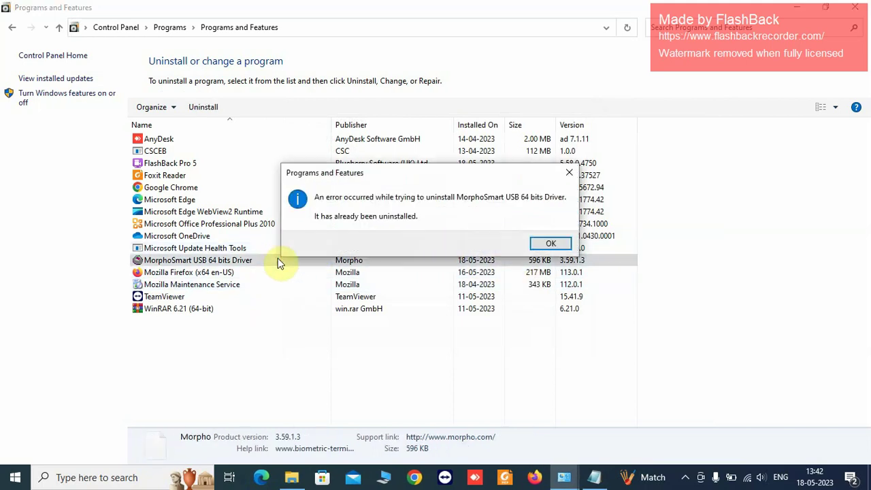
click(551, 244)
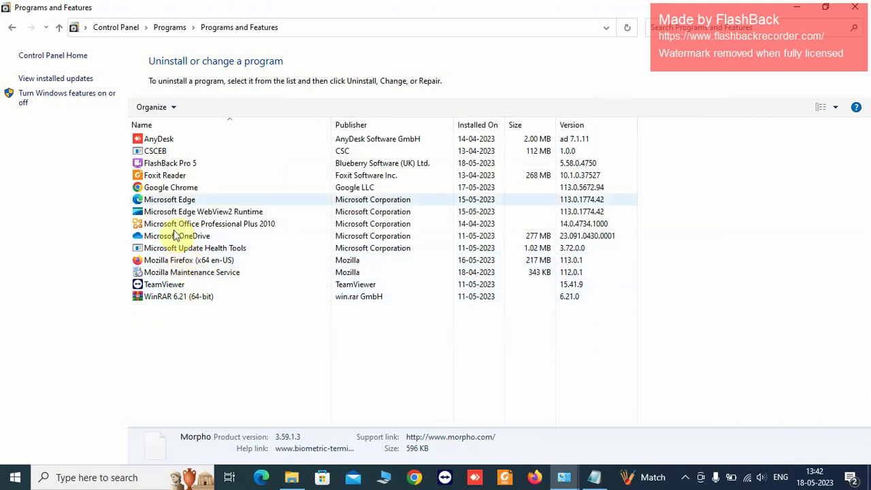
Switch to the Installation Process notes and highlight uninstall checklist items A to F for review
click(593, 477)
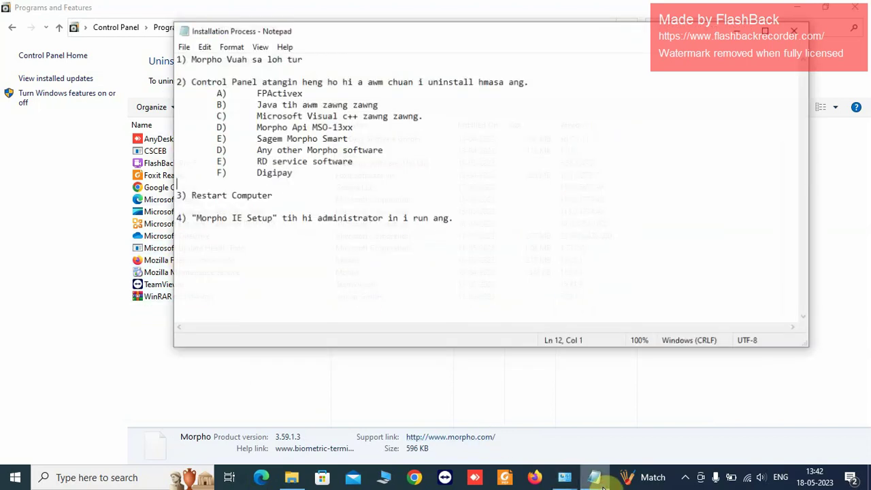
drag(331, 165, 175, 84)
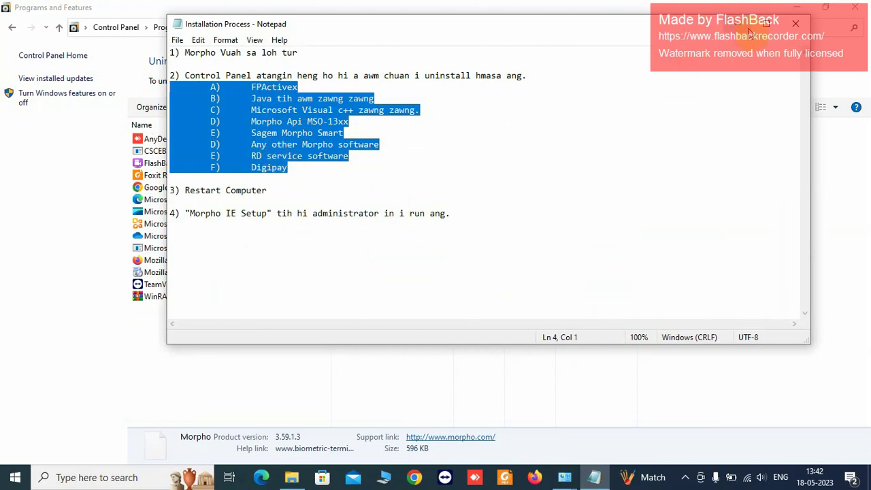
Permanently delete the leftover MORPHORDLOG folder from Local Disk (C:) in File Explorer and refresh the folder listing
click(291, 477)
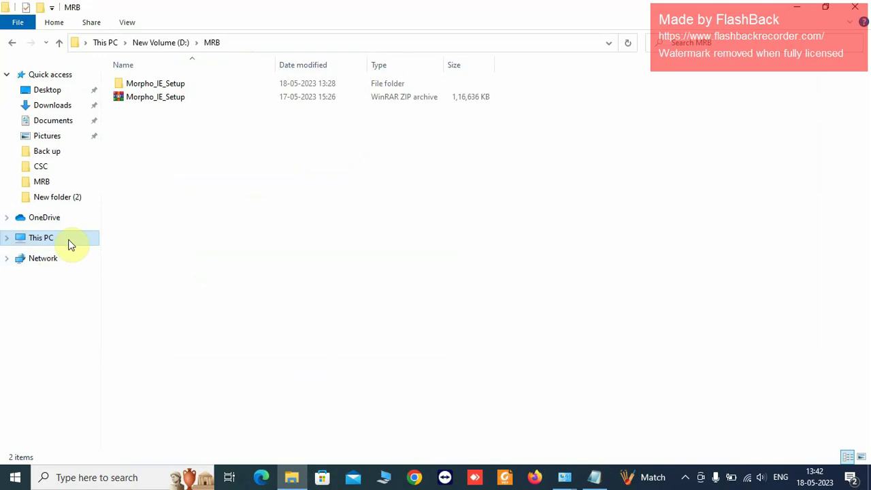
click(69, 242)
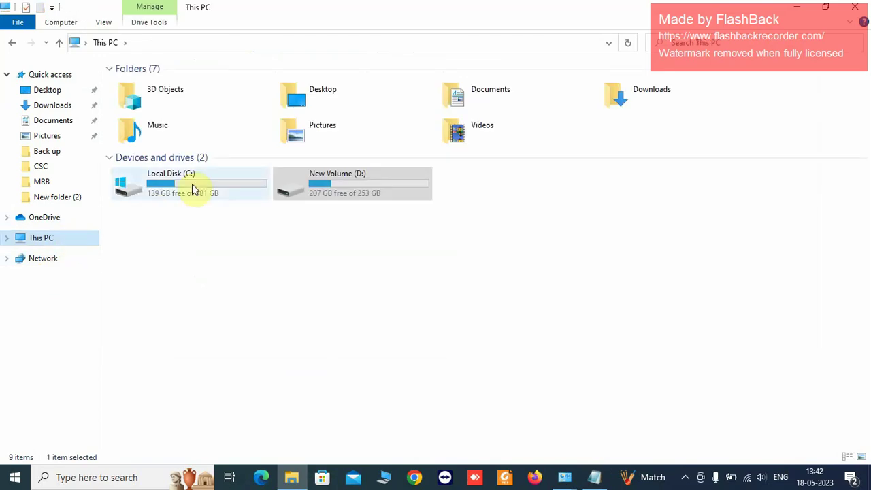
double_click(193, 185)
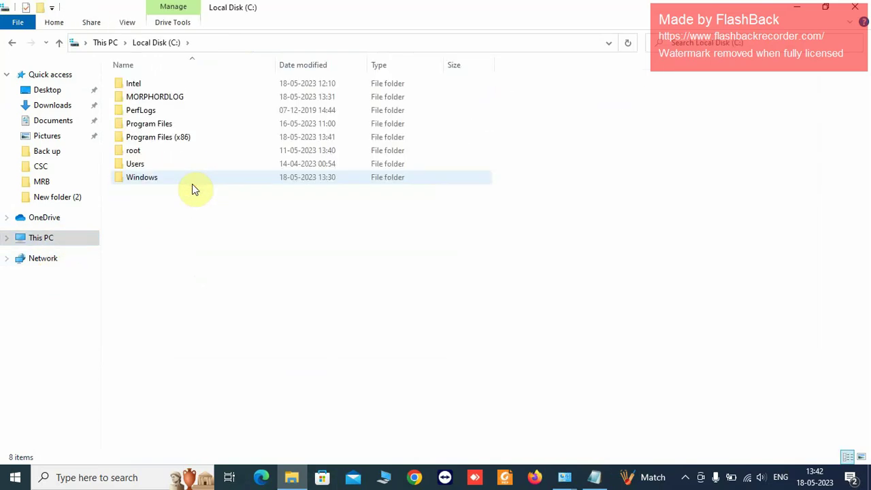
click(187, 97)
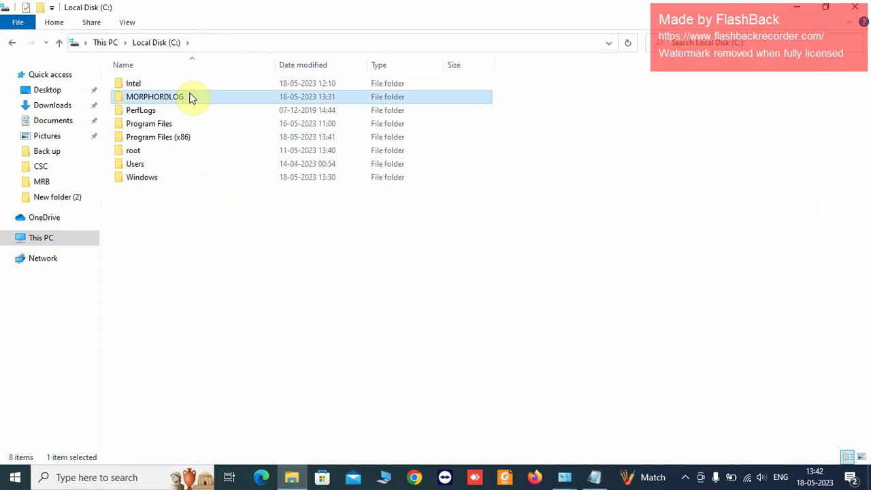
key(shift+Delete)
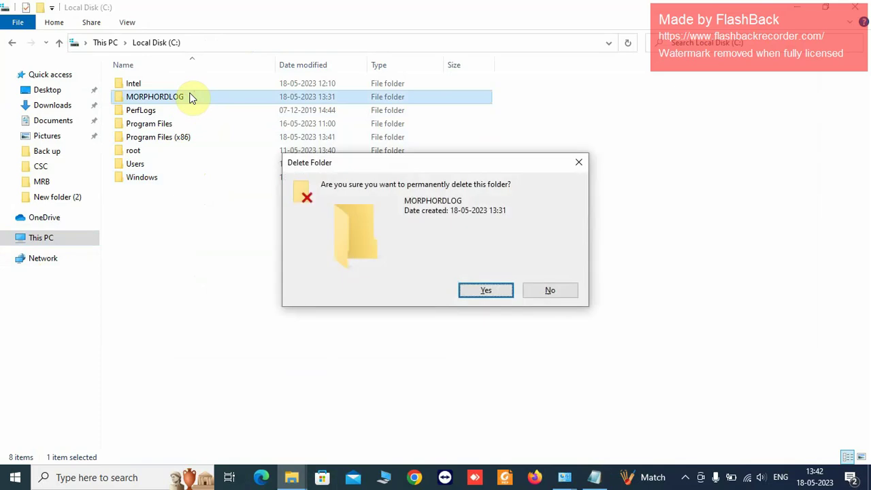
key(Return)
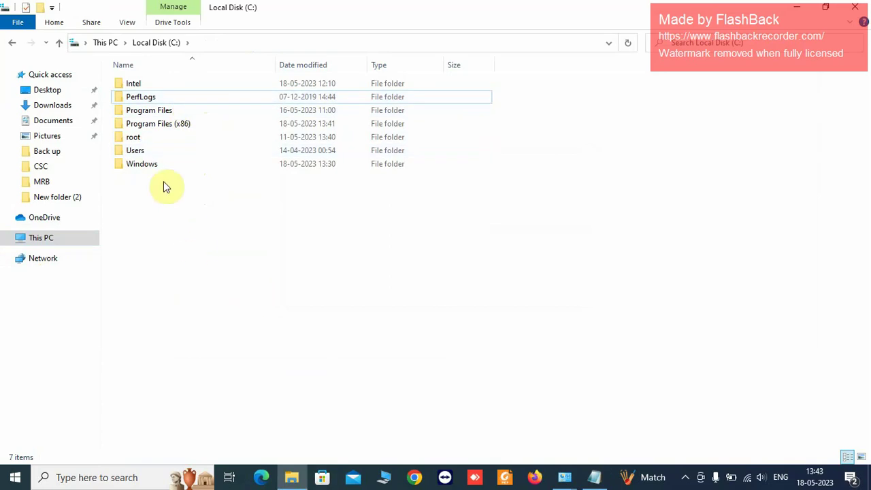
right_click(184, 222)
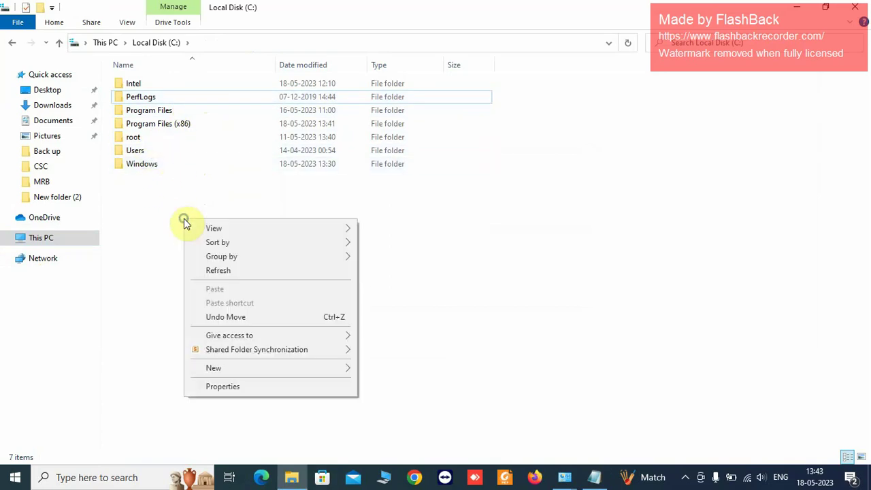
click(227, 270)
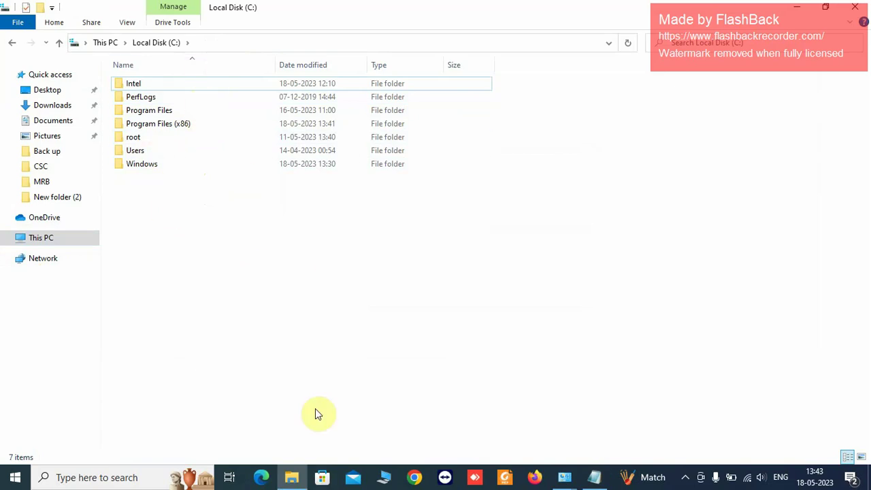
Close the drive C folder window, the Installation Process notes and the Programs and Features window
click(867, 4)
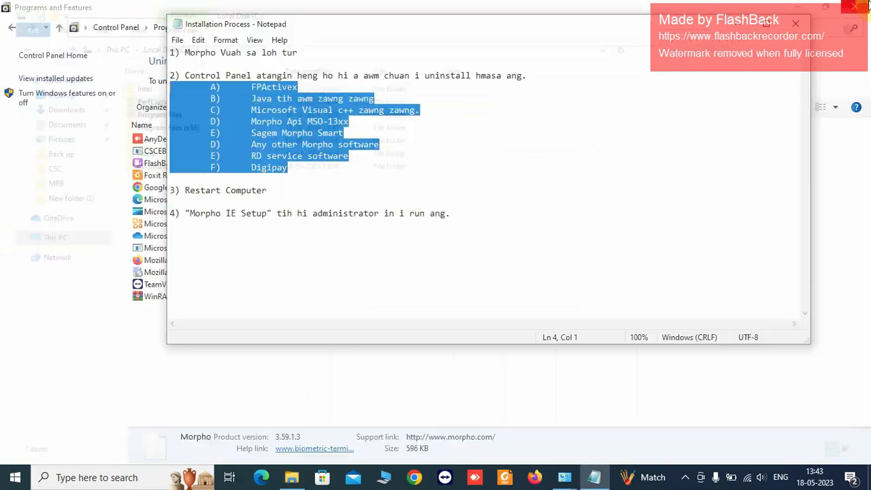
click(364, 191)
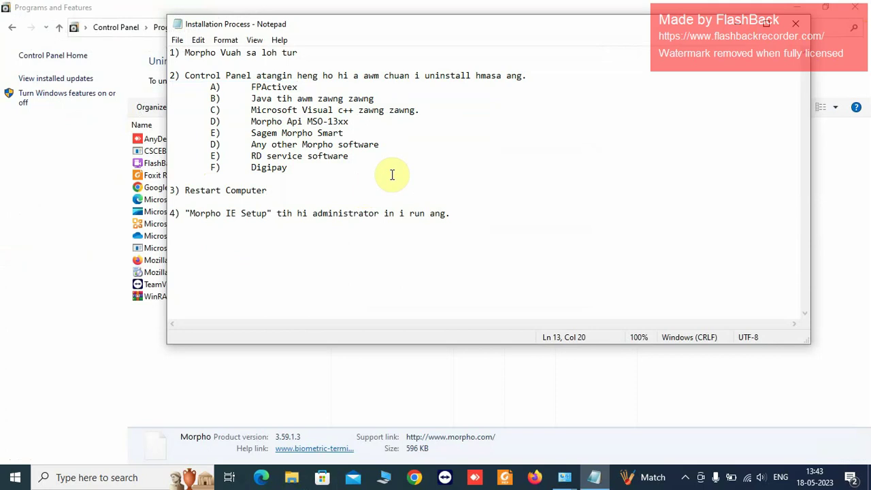
click(796, 36)
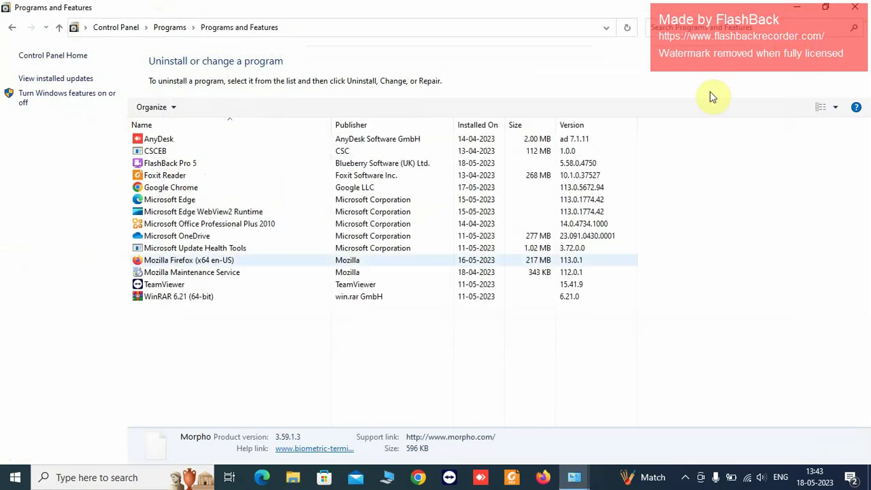
click(862, 6)
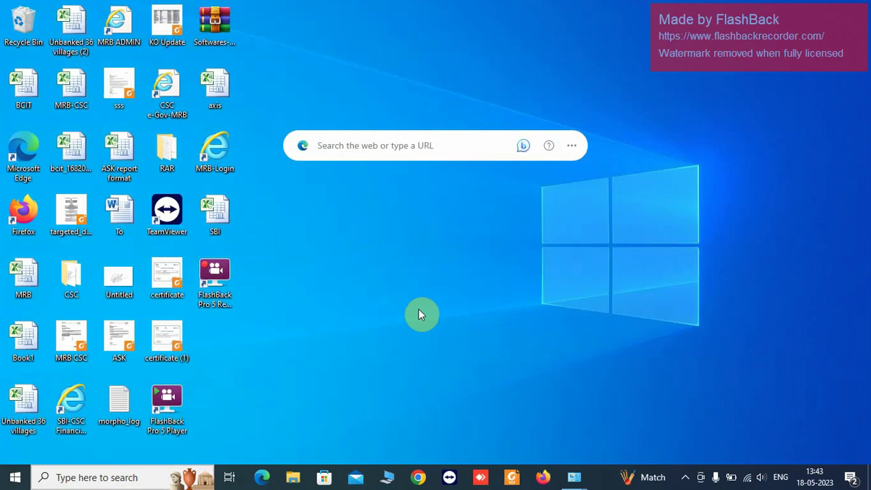
Permanently delete the previously extracted Morpho_IE_Setup folder from the MRB folder on New Volume (D:)
click(293, 477)
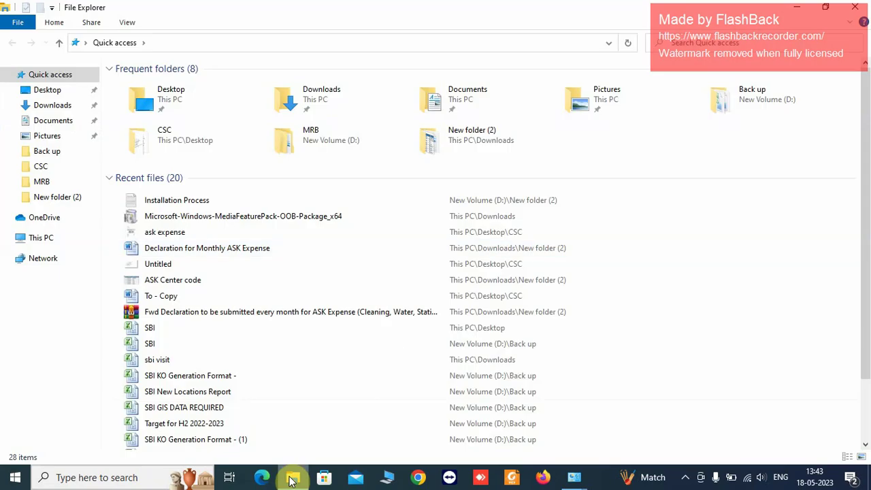
click(51, 239)
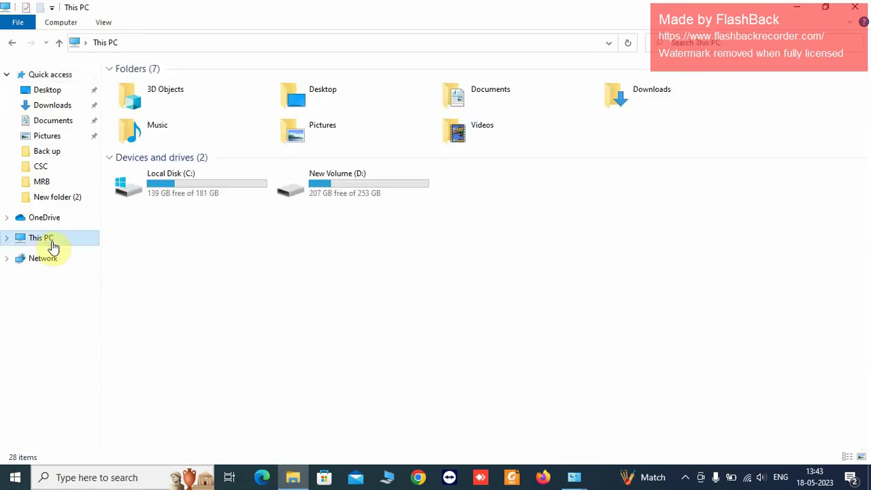
double_click(357, 176)
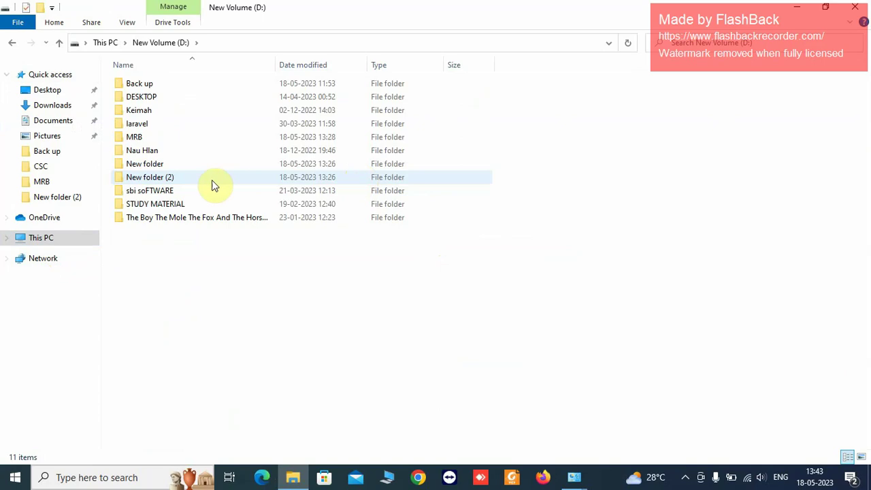
double_click(164, 138)
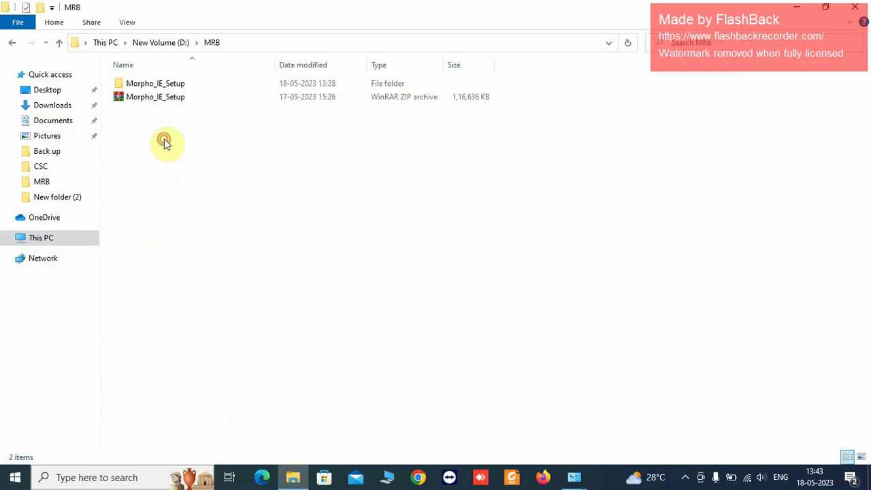
click(175, 90)
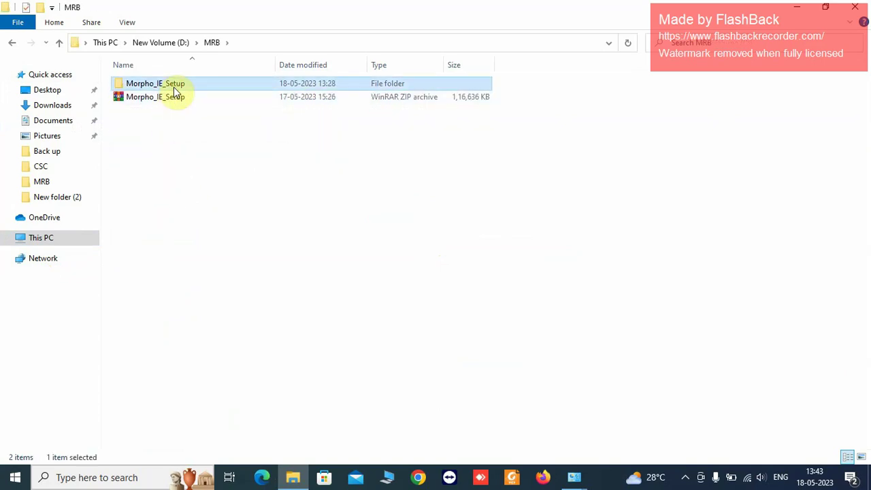
key(shift+Delete)
key(Return)
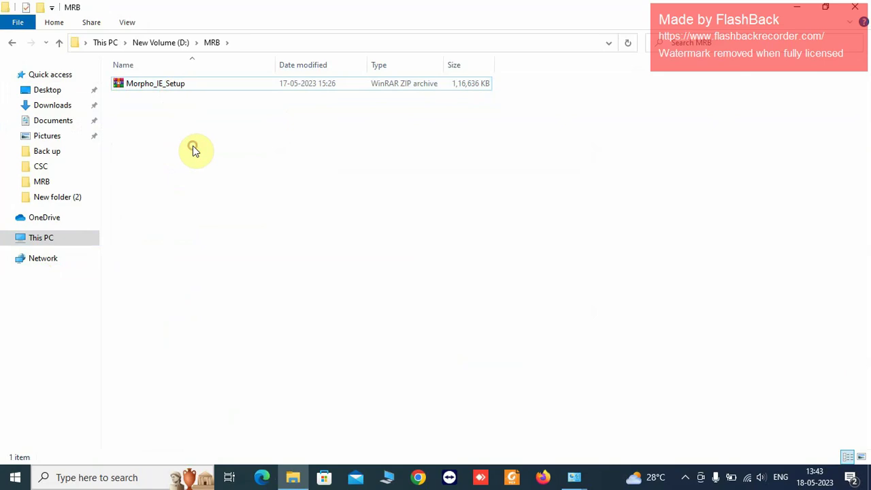
Extract the Morpho_IE_Setup ZIP archive directly into the current MRB folder
click(181, 87)
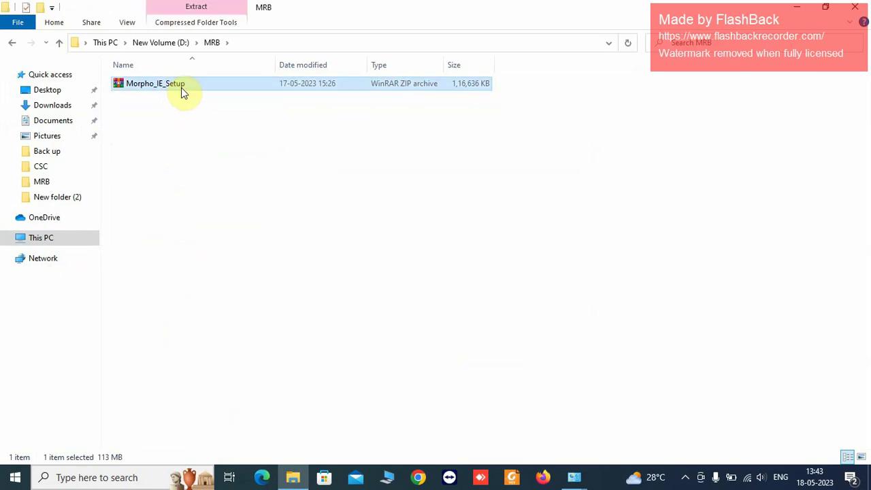
right_click(181, 87)
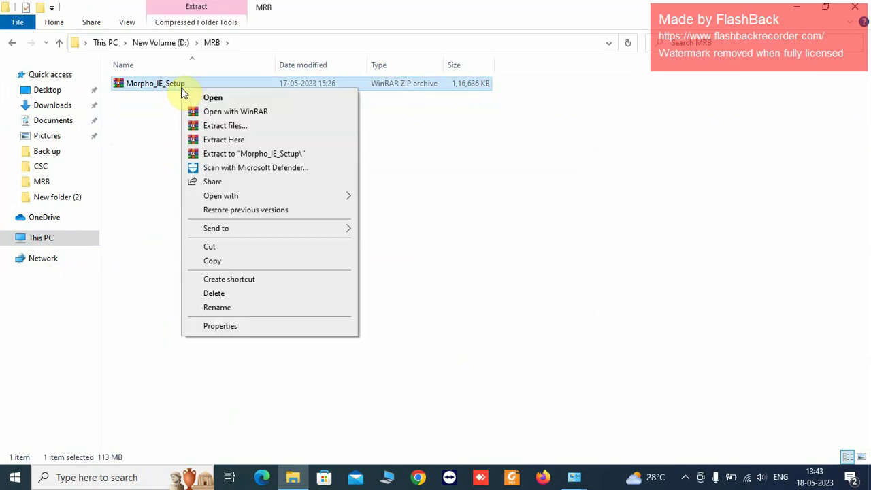
click(223, 140)
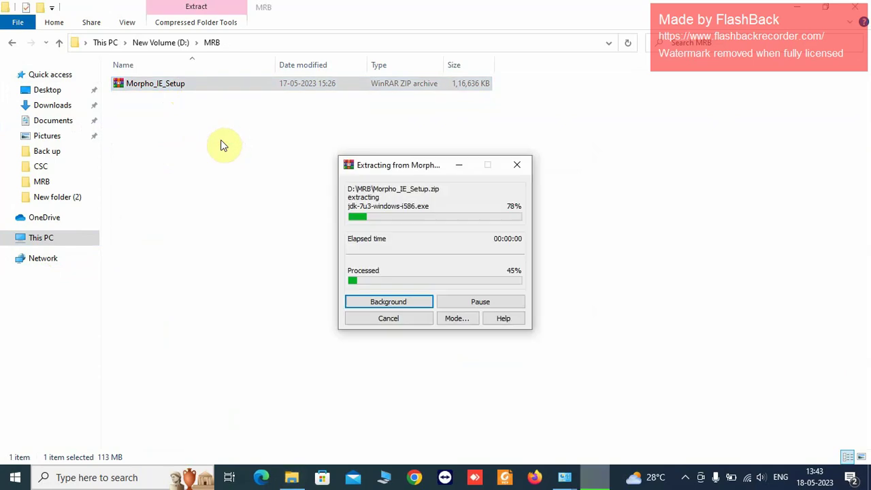
Run the morpho_setup batch file from the extracted Morpho_IE_Setup folder as administrator and continue through its prompts to begin the installation
double_click(194, 85)
double_click(149, 193)
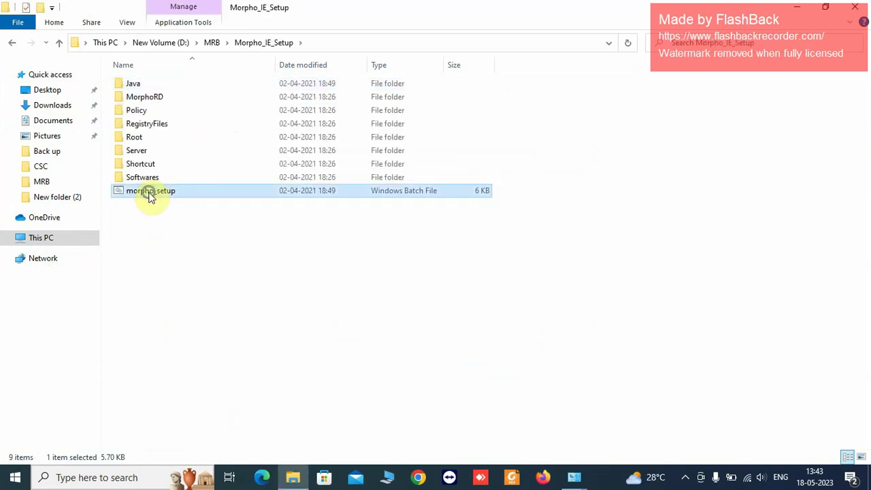
right_click(149, 193)
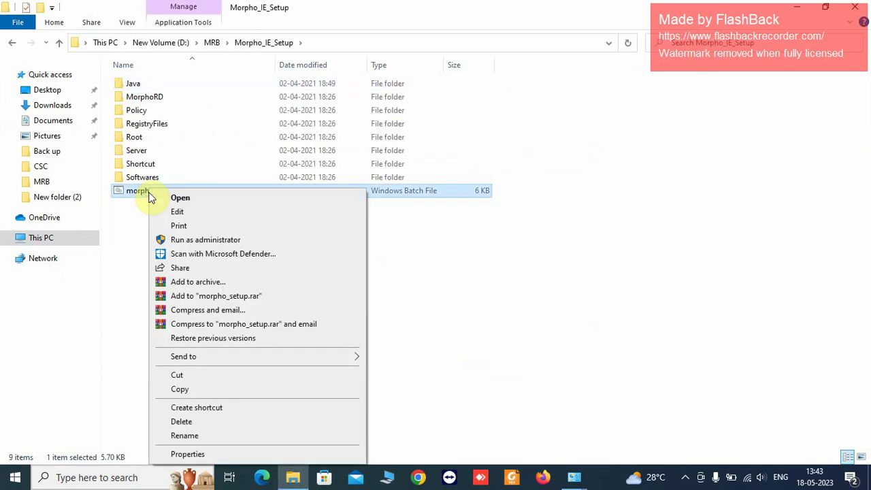
click(219, 242)
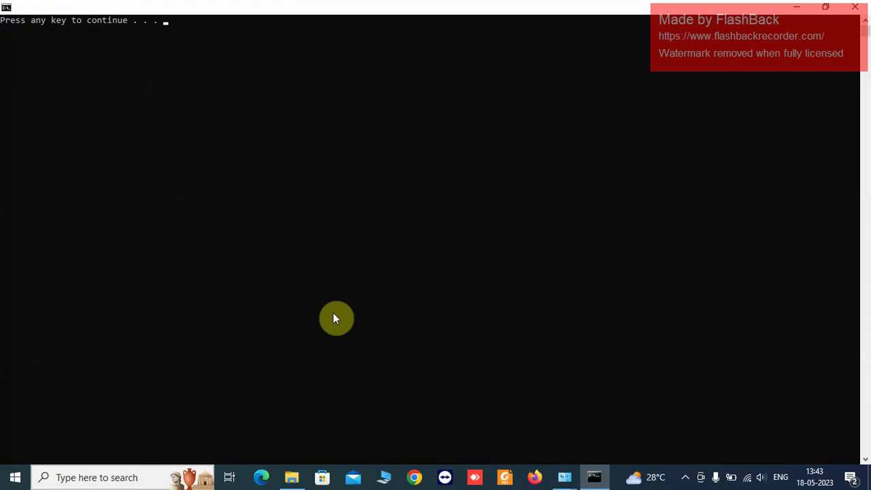
key(Return)
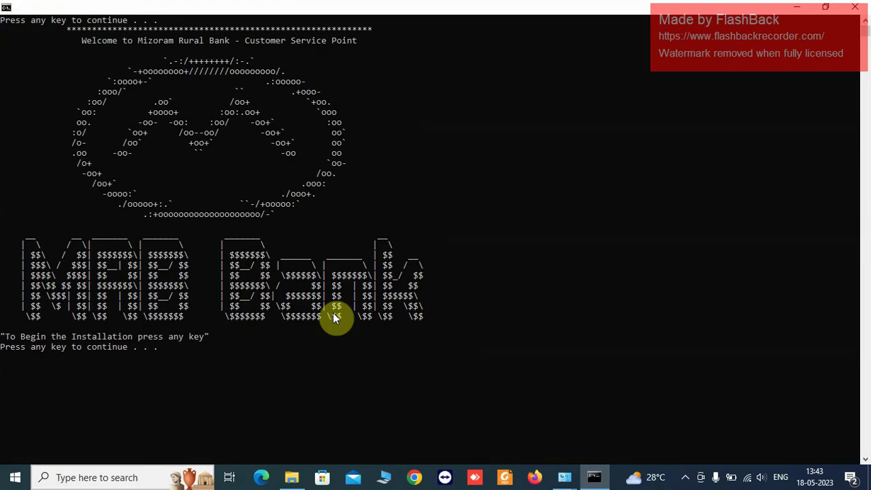
key(Return)
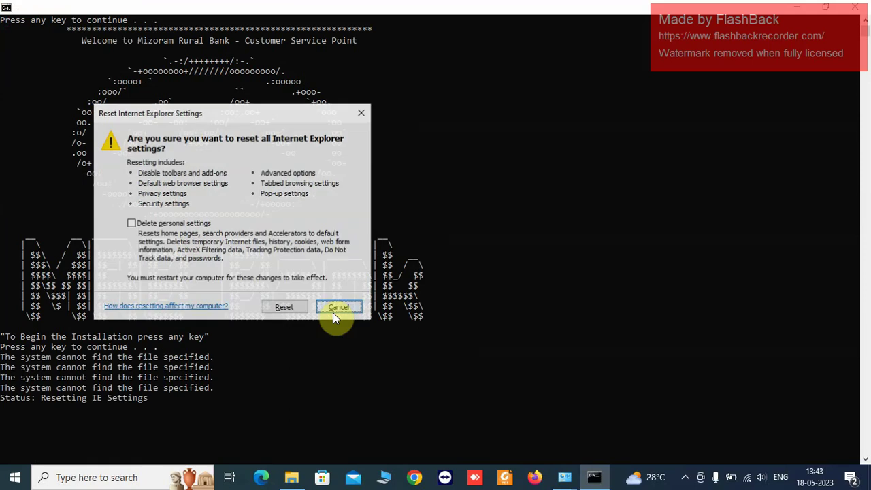
Reset all Internet Explorer settings with Delete personal settings enabled, and close the reset dialog
click(131, 225)
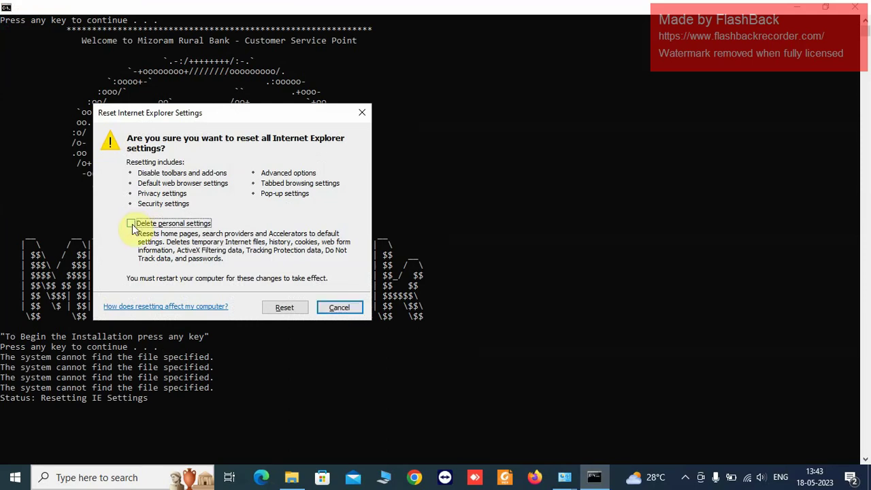
click(292, 306)
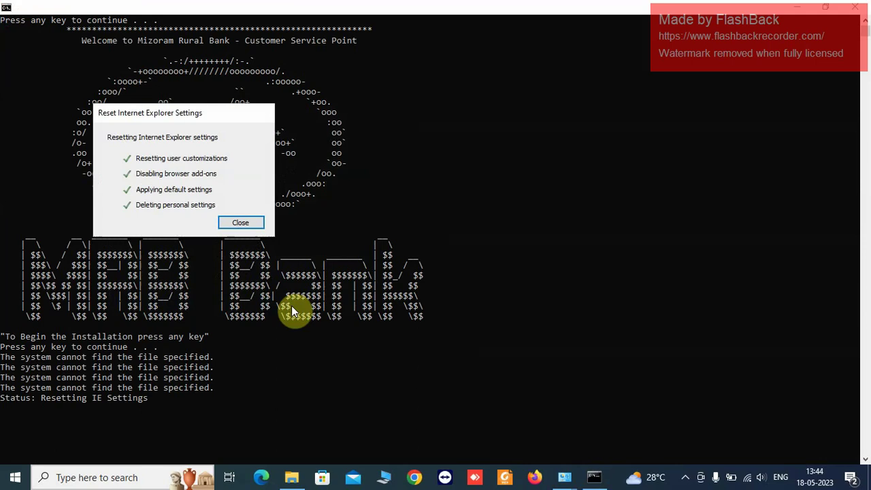
click(249, 224)
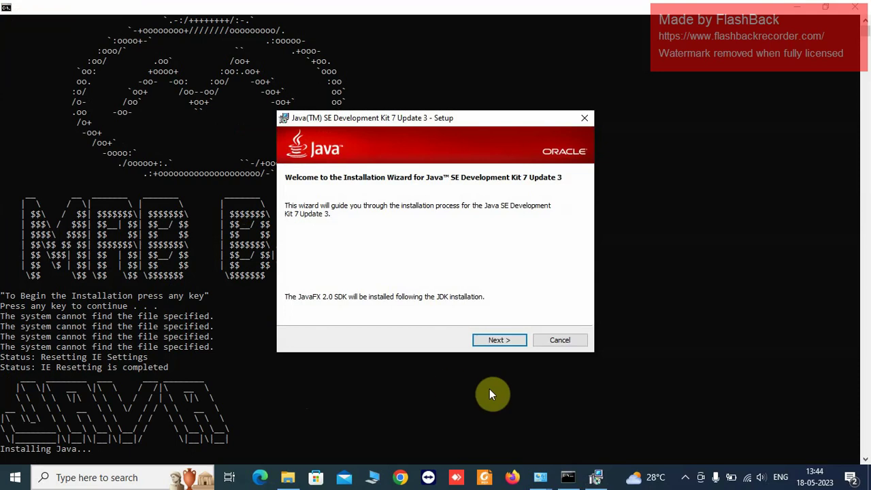
Install Java SE Development Kit 7 Update 3 with the default features and folders, and continue to the JavaFX SDK setup
click(501, 341)
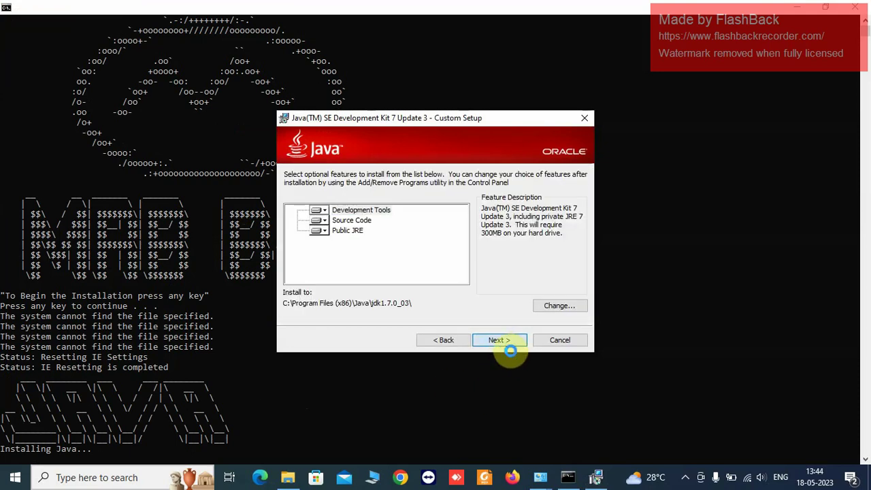
click(501, 341)
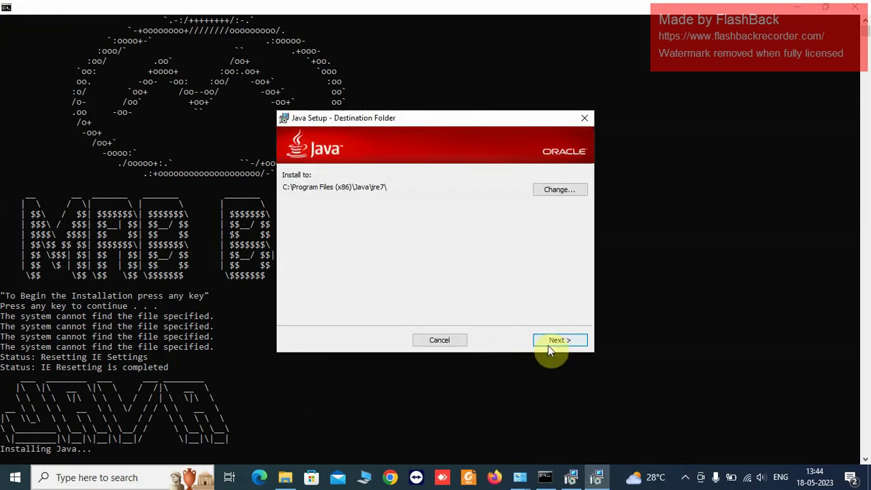
click(557, 342)
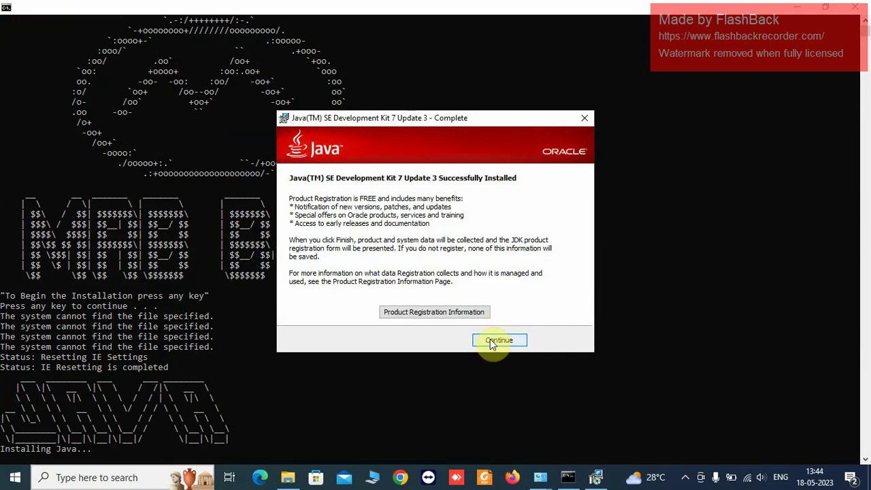
click(491, 340)
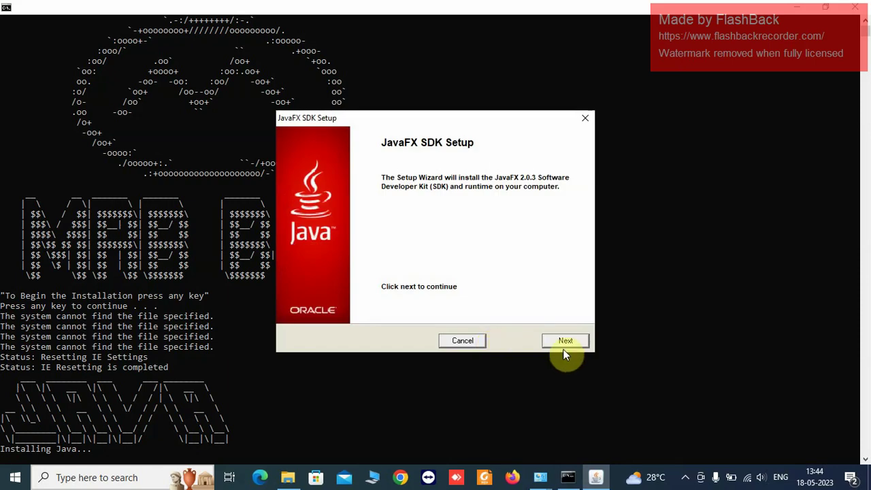
Install the JavaFX 2.0.3 SDK in its default folder and close the completed setup wizard
click(570, 344)
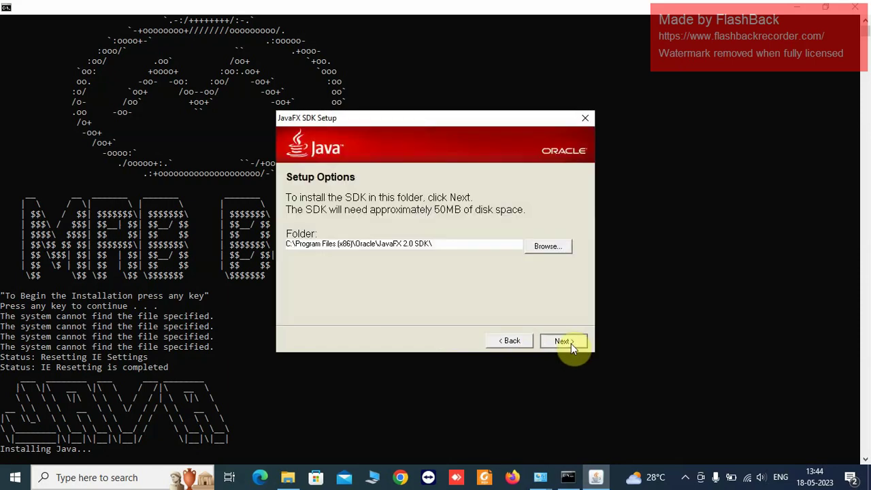
click(563, 341)
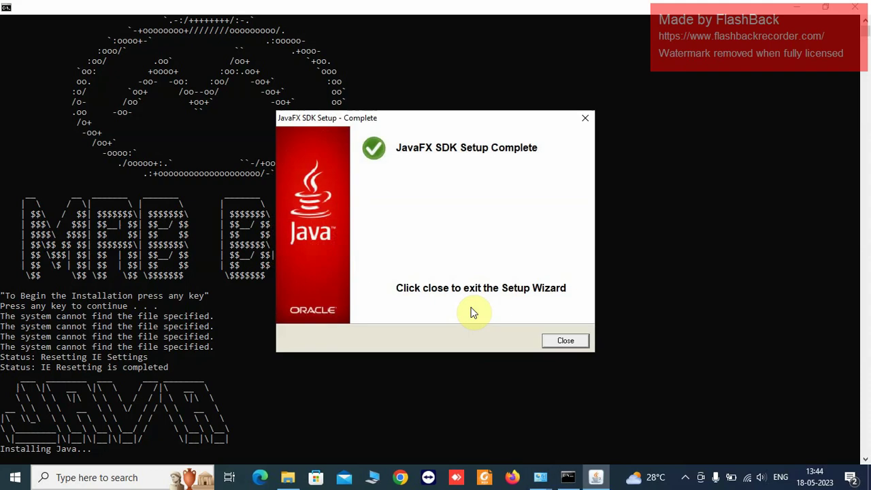
click(570, 340)
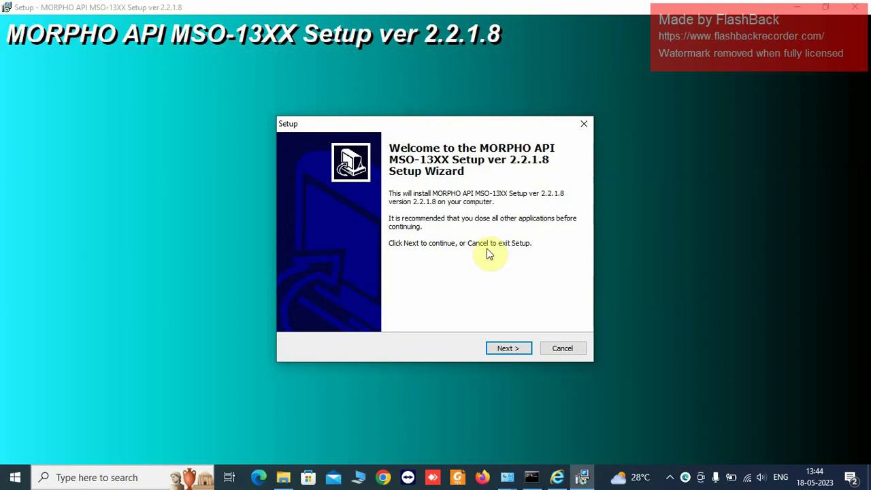
Install MORPHO API MSO-13XX 2.2.1.8 and its FPActiveX component in the default folder, finishing with the computer restart postponed
click(507, 348)
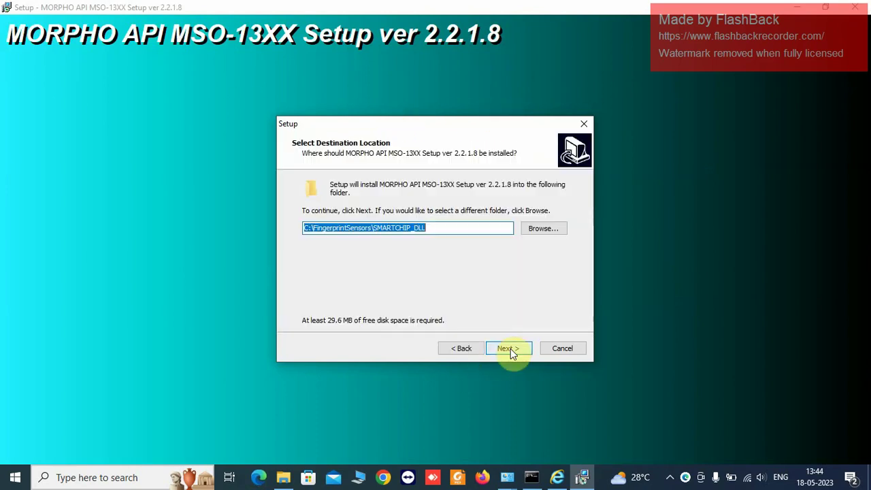
click(509, 348)
click(510, 350)
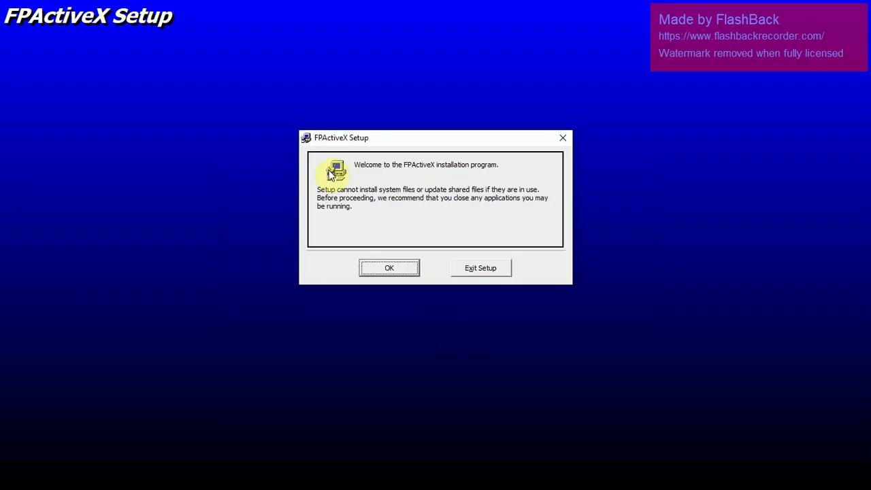
click(385, 268)
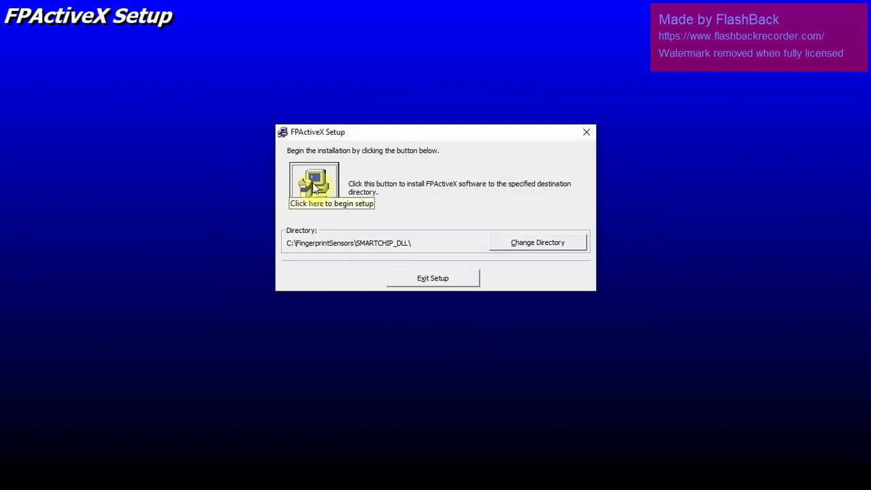
click(314, 189)
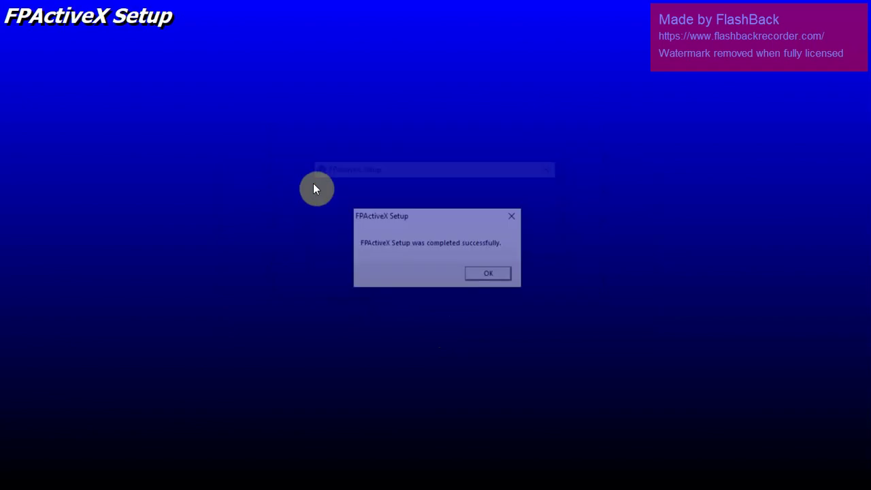
click(484, 276)
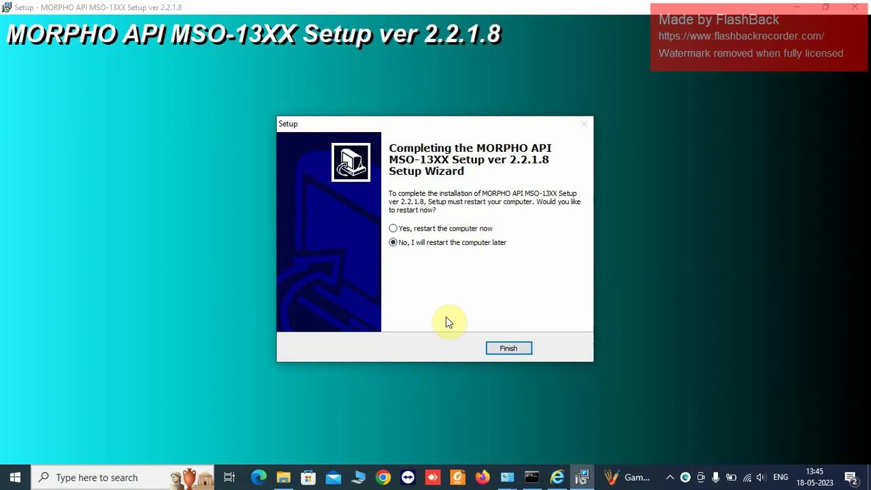
click(509, 349)
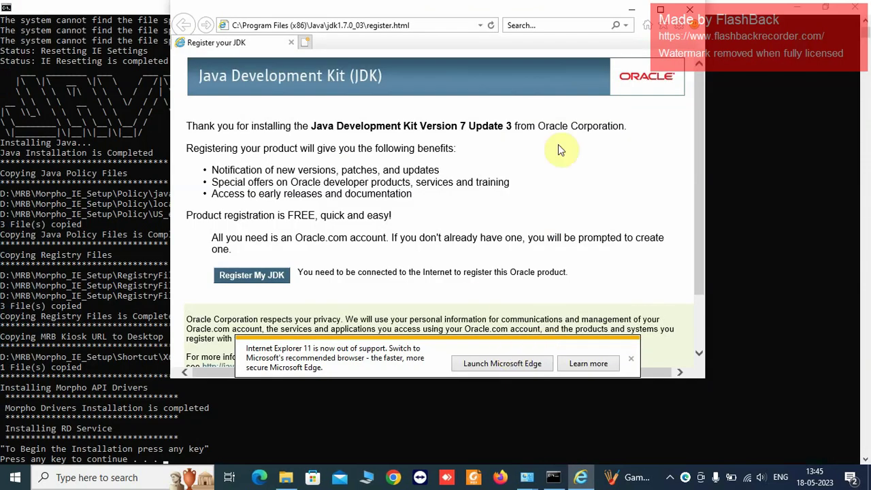
Close the JDK registration page and continue through the setup script's remaining prompts to install and restart the Morpho RD Service
click(689, 8)
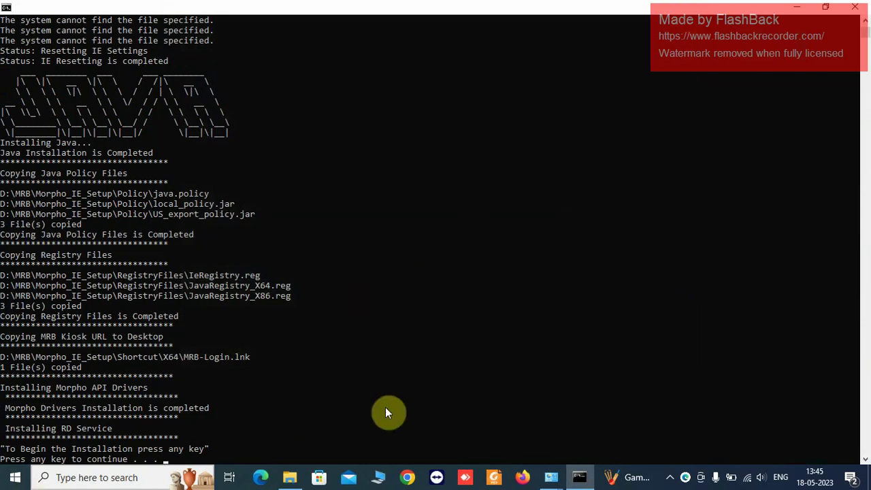
key(Return)
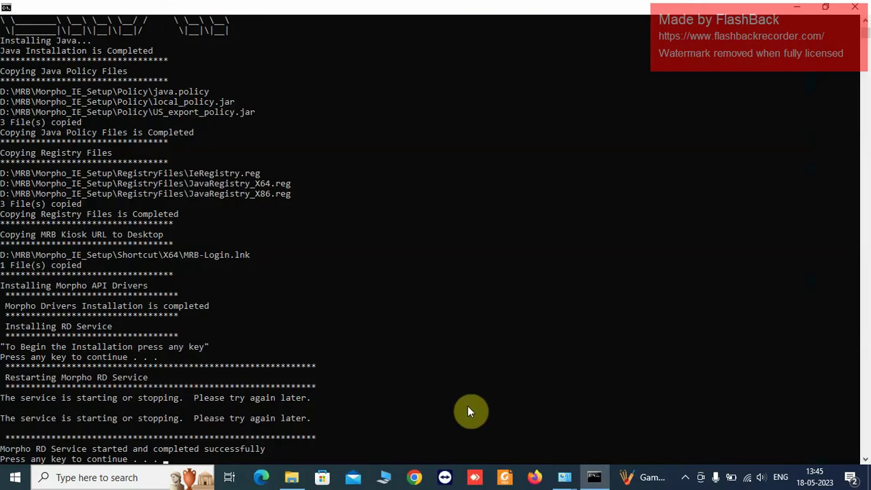
key(Return)
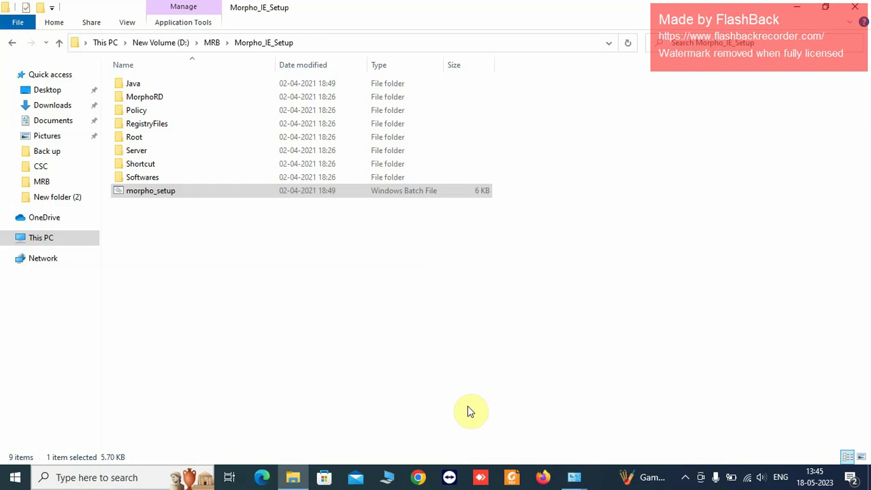
right_click(641, 295)
click(711, 151)
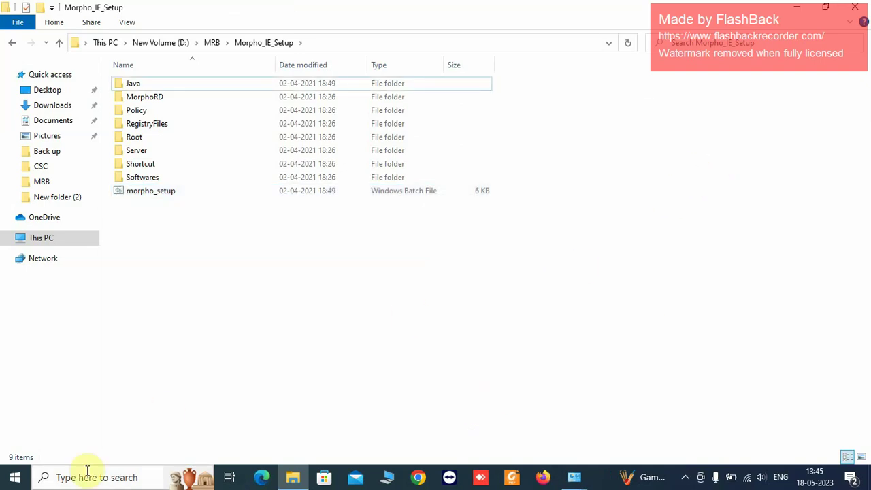
Search Windows for Internet Options and open its security zone settings
click(68, 482)
text(inter)
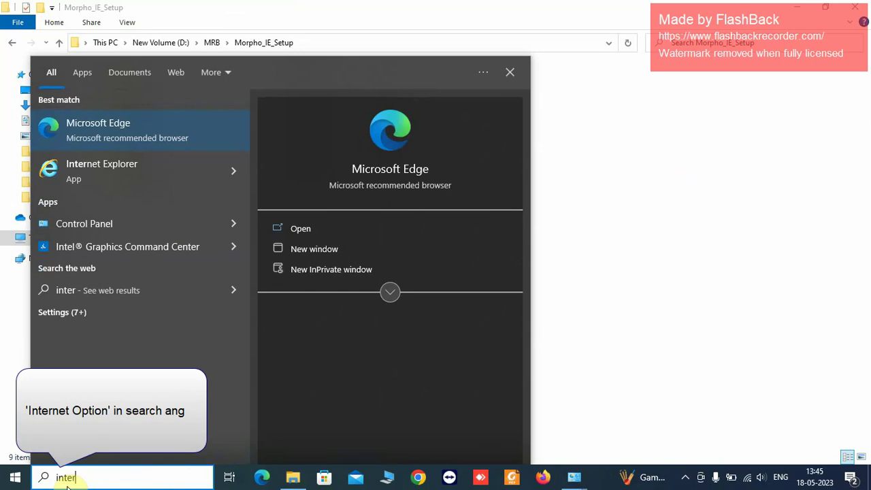
text(net opti)
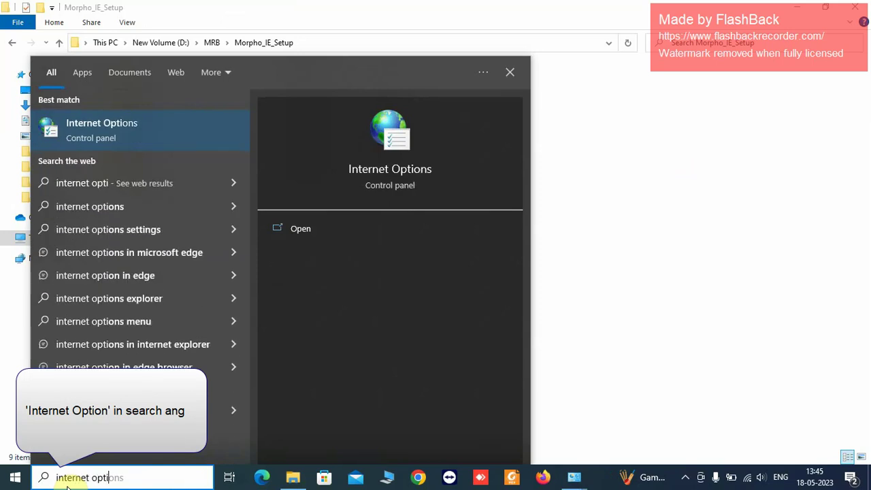
key(Return)
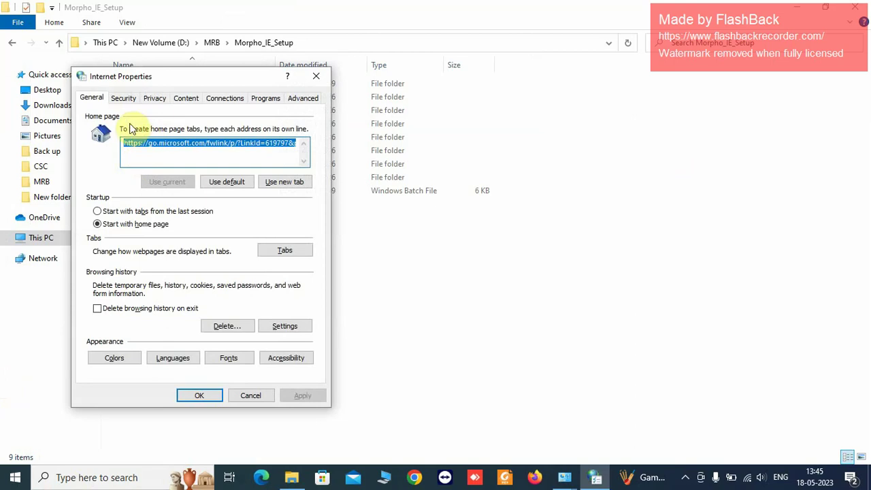
click(124, 101)
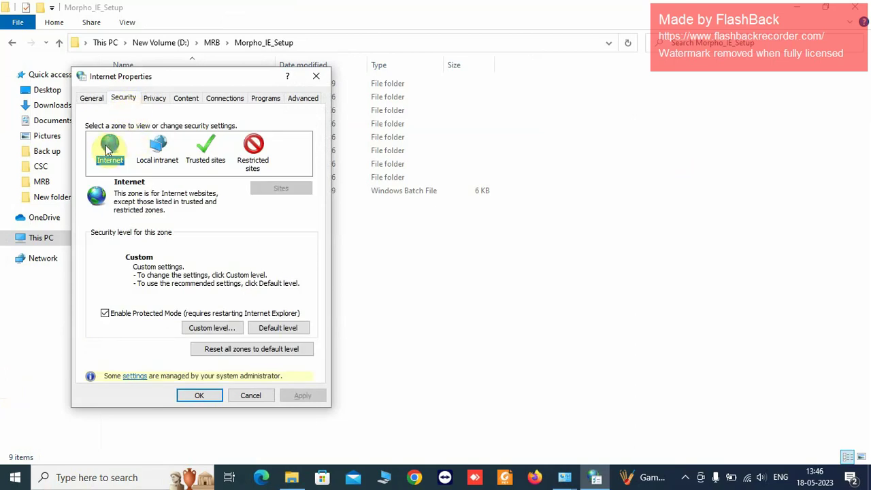
In the Internet zone's custom security level, enable "Only allow approved domains to use ActiveX without prompt" and accept the change
click(207, 327)
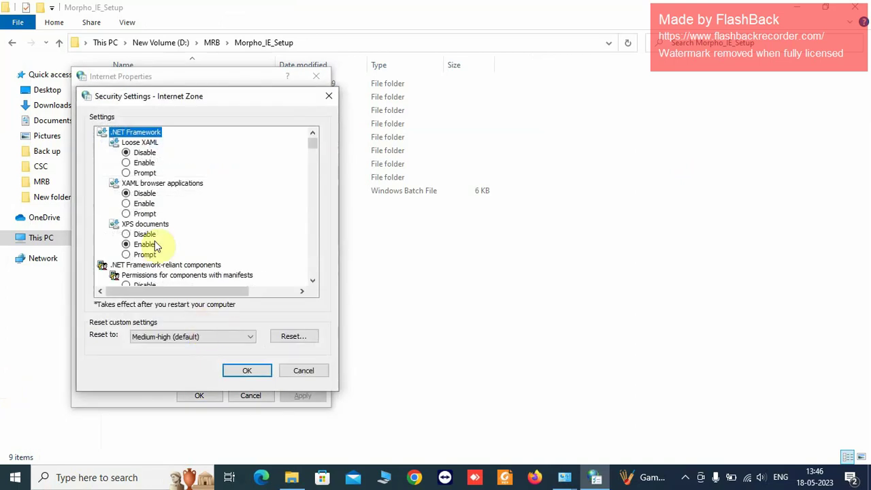
scroll(155, 244, down, 4)
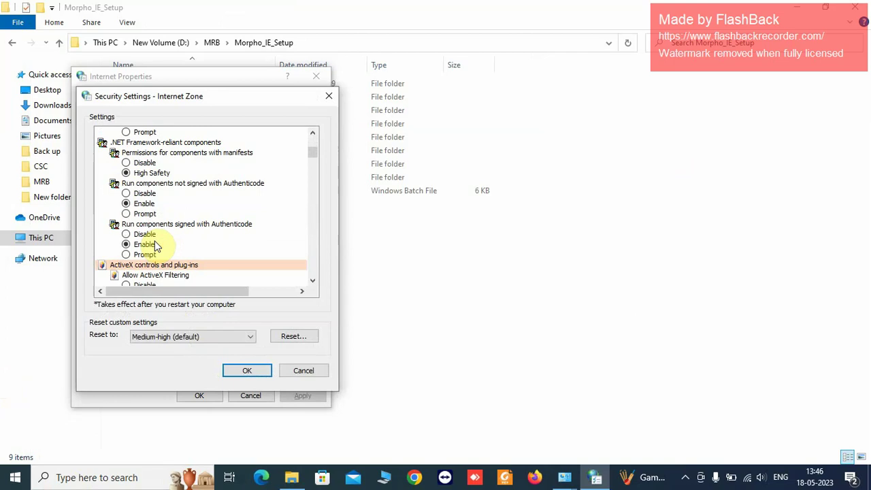
scroll(156, 244, down, 2)
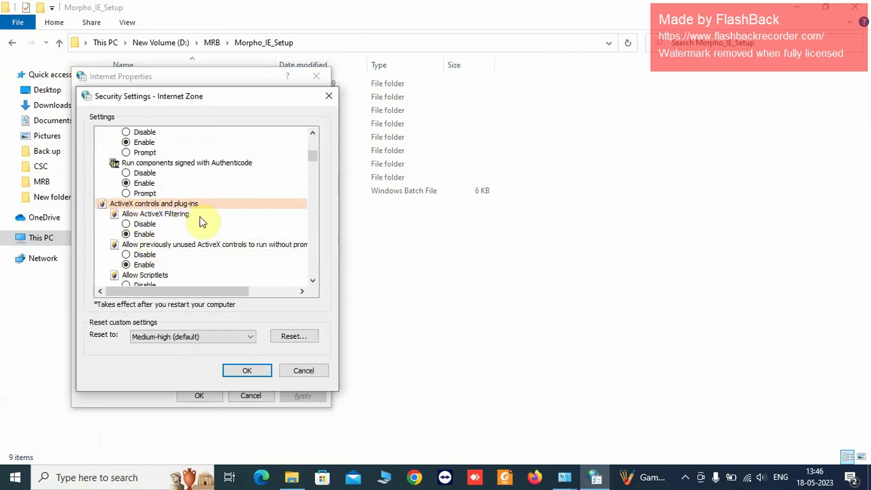
scroll(201, 222, down, 2)
scroll(201, 222, down, 3)
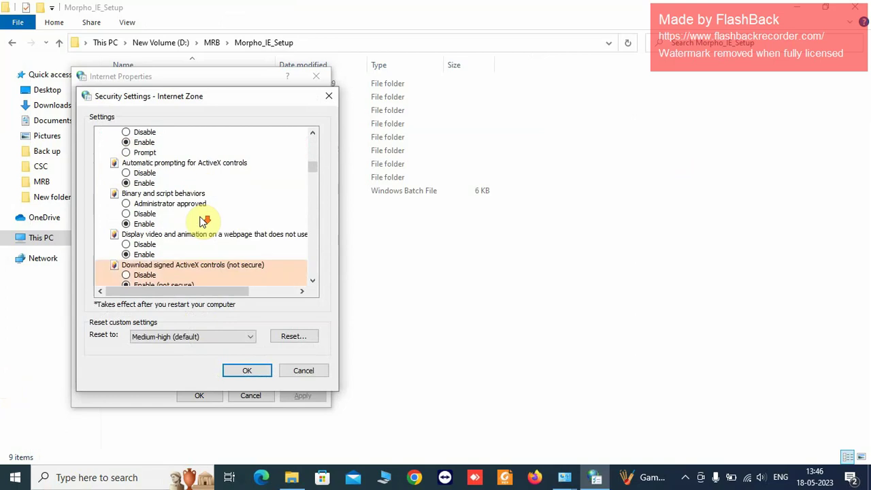
scroll(201, 222, down, 2)
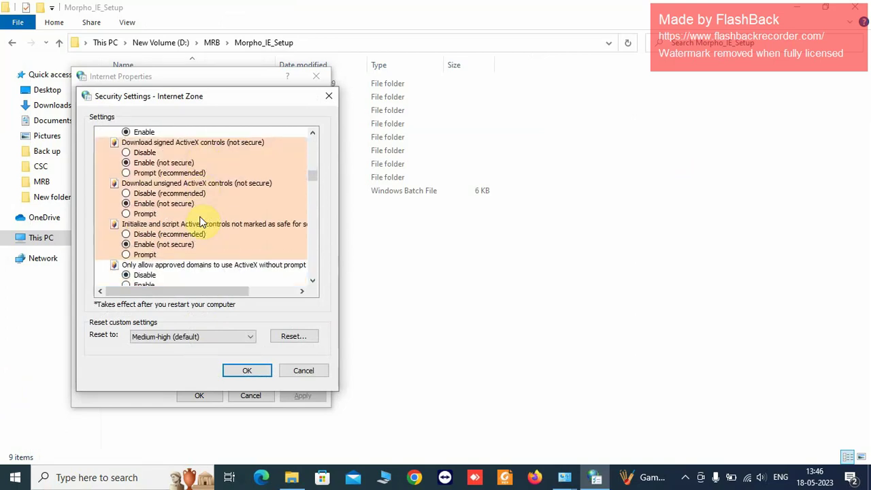
scroll(149, 226, down, 2)
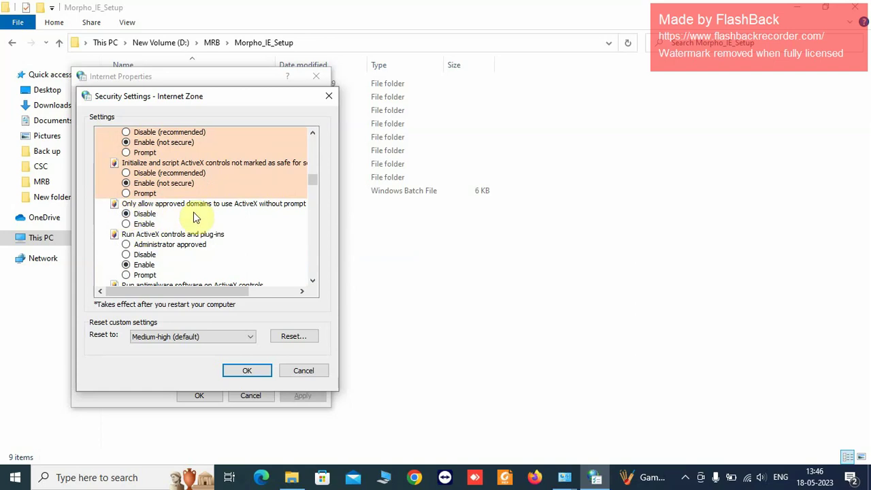
click(142, 224)
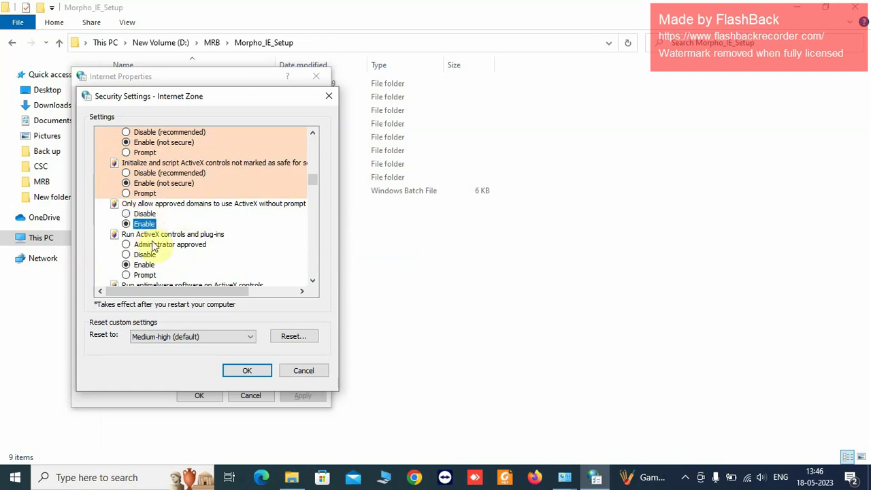
click(237, 372)
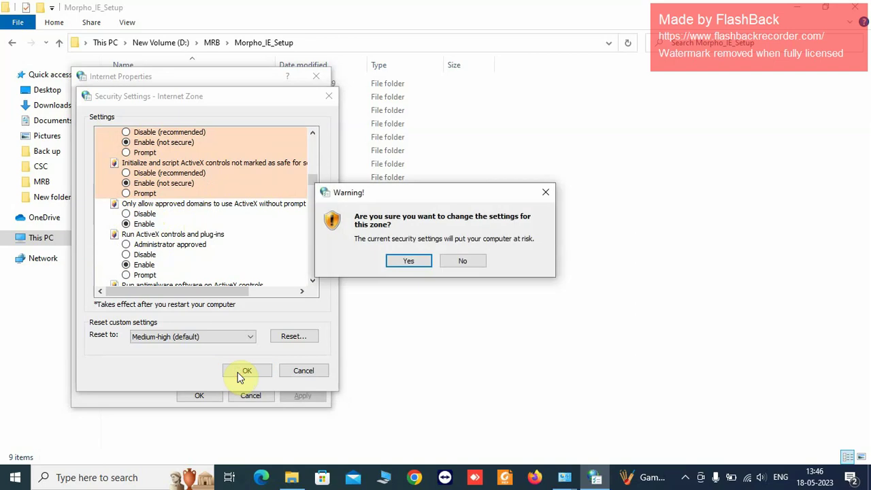
click(414, 264)
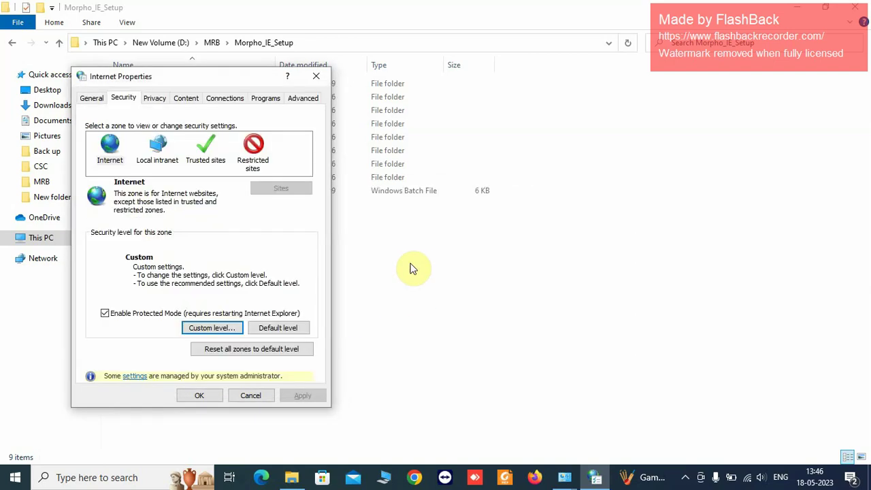
In the Trusted sites zone's custom security level, enable "Only allow approved domains to use ActiveX without prompt" and accept the change
click(200, 162)
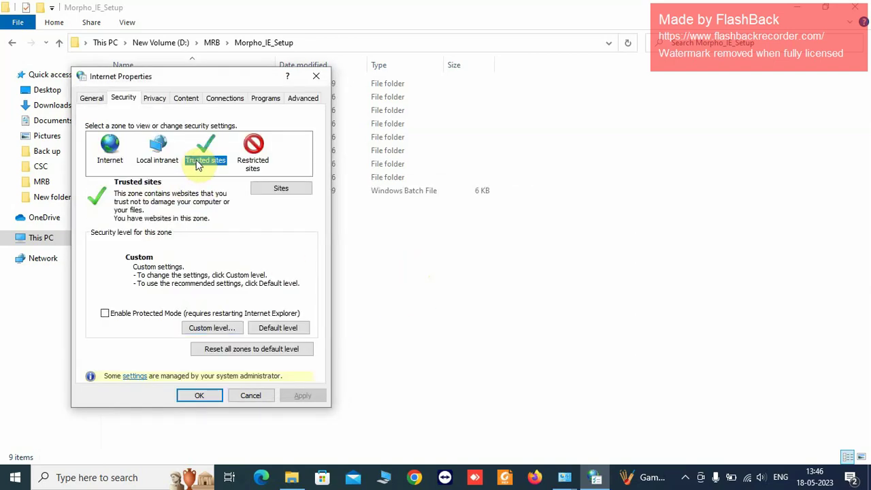
click(218, 328)
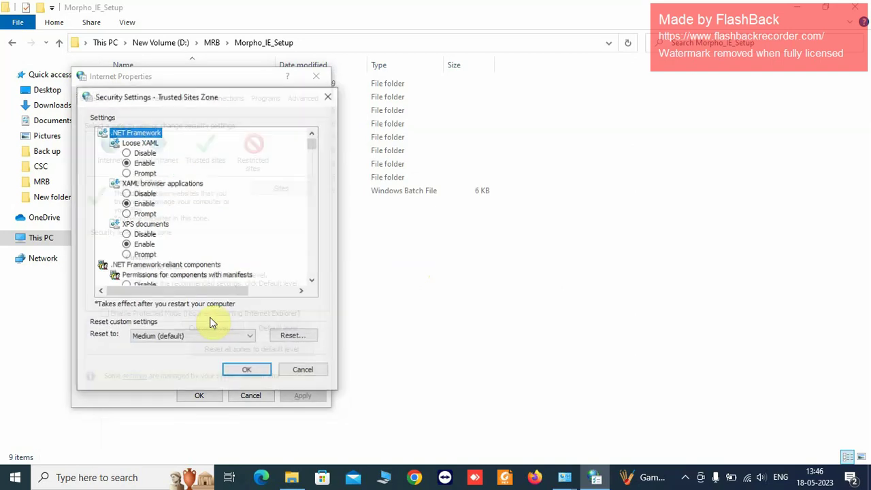
scroll(157, 239, down, 9)
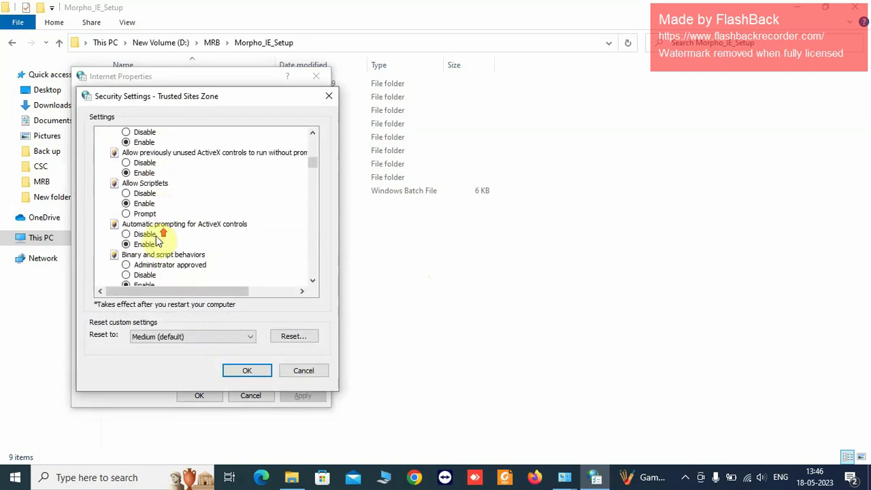
scroll(160, 236, up, 1)
scroll(234, 175, down, 2)
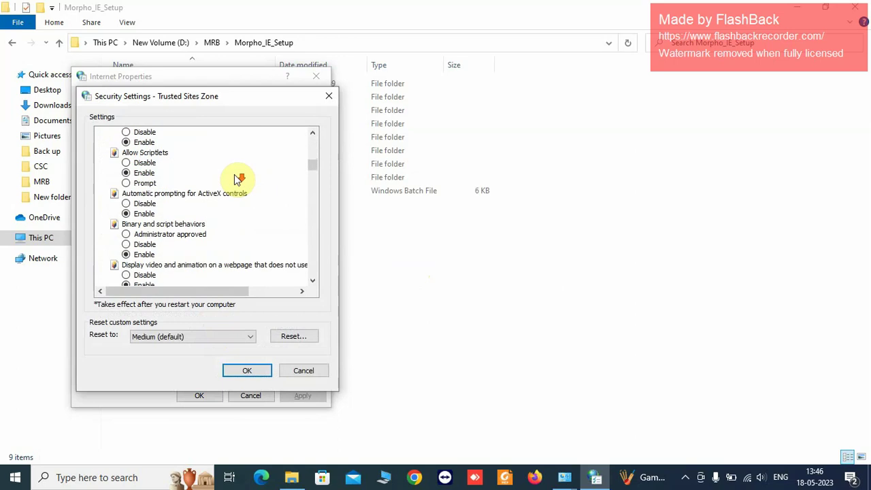
scroll(234, 177, down, 5)
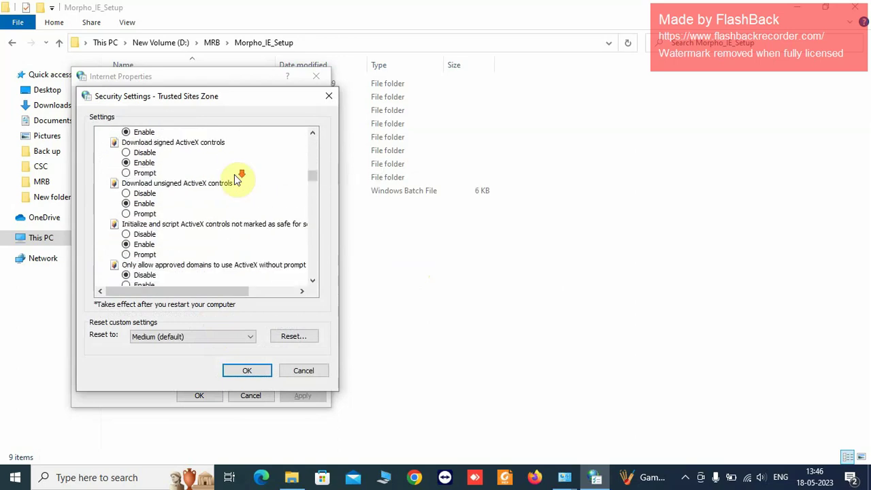
scroll(234, 177, down, 3)
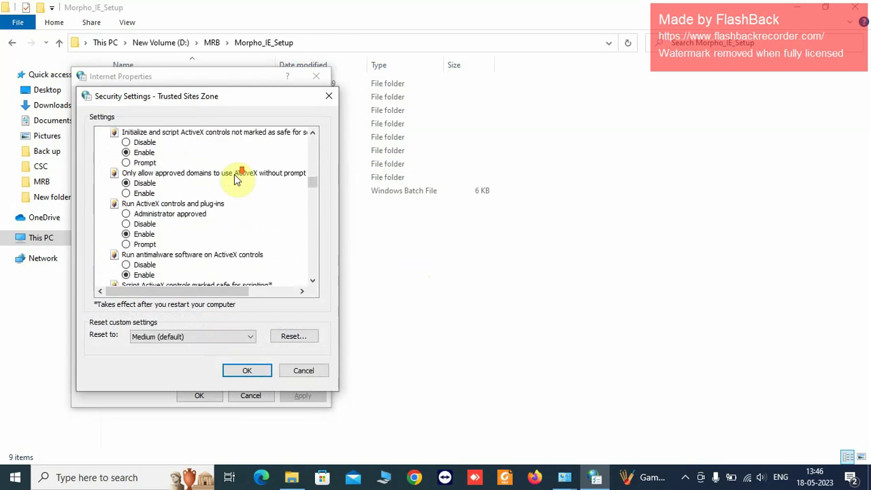
click(144, 194)
click(231, 372)
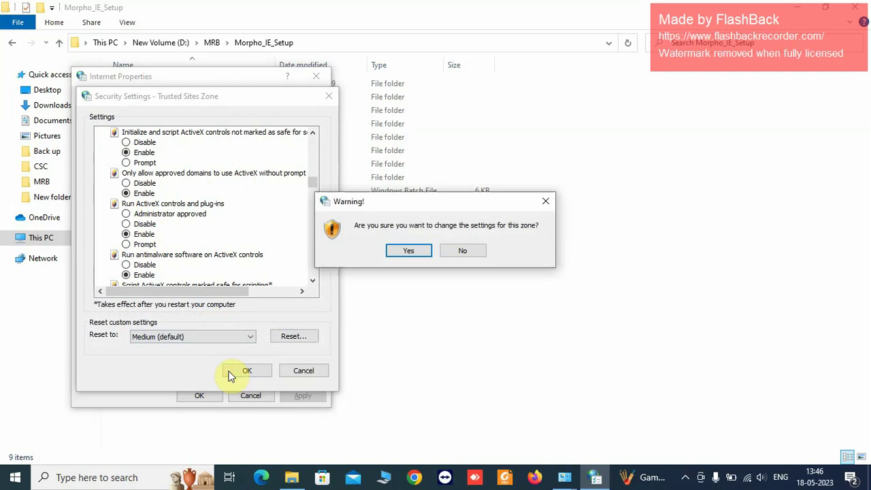
click(409, 251)
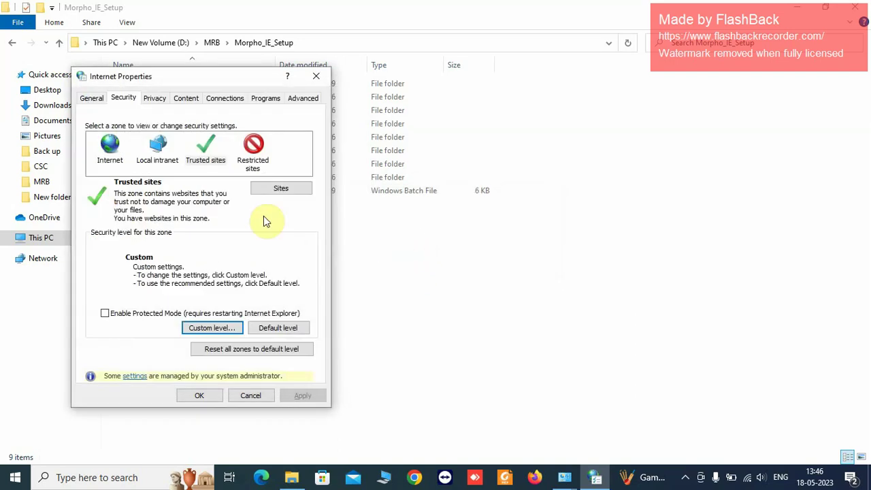
In the privacy settings, turn off the Pop-up Blocker and "Disable toolbars and extensions when InPrivate Browsing starts"
click(155, 102)
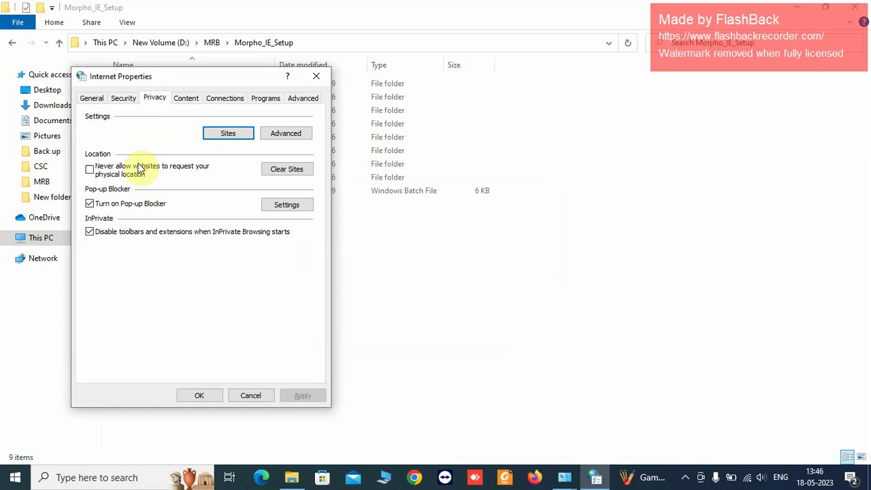
click(128, 206)
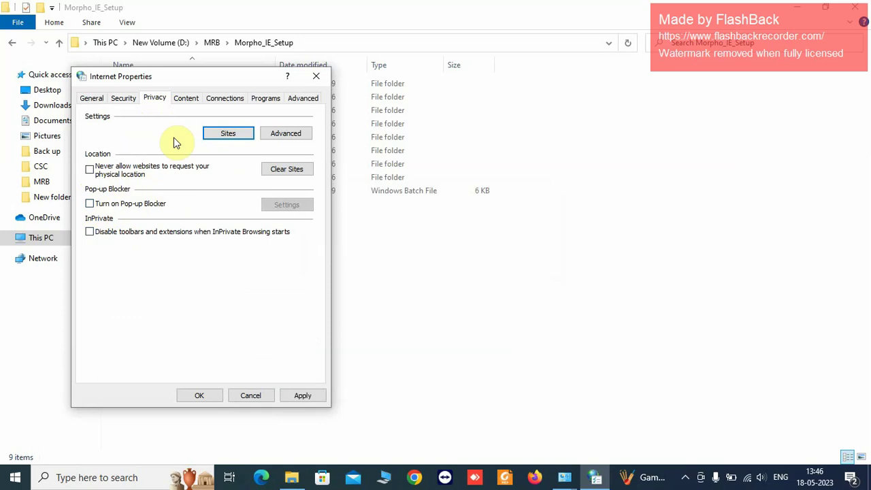
click(184, 97)
click(216, 102)
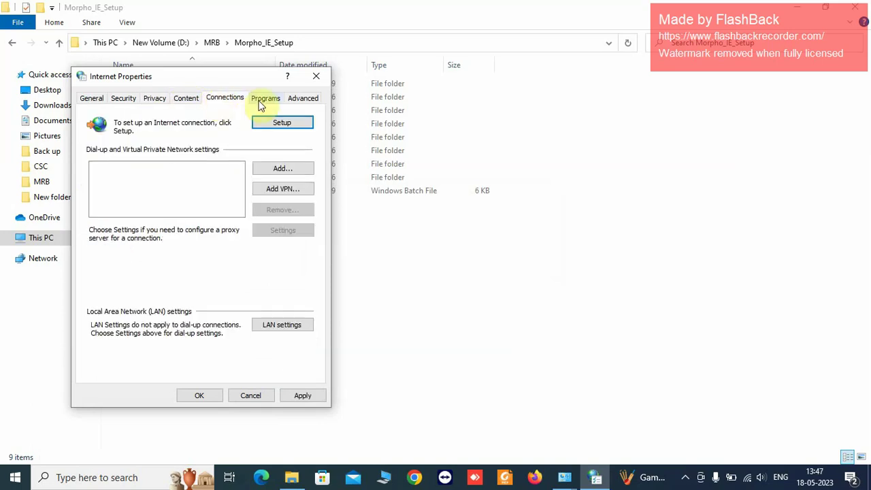
click(162, 104)
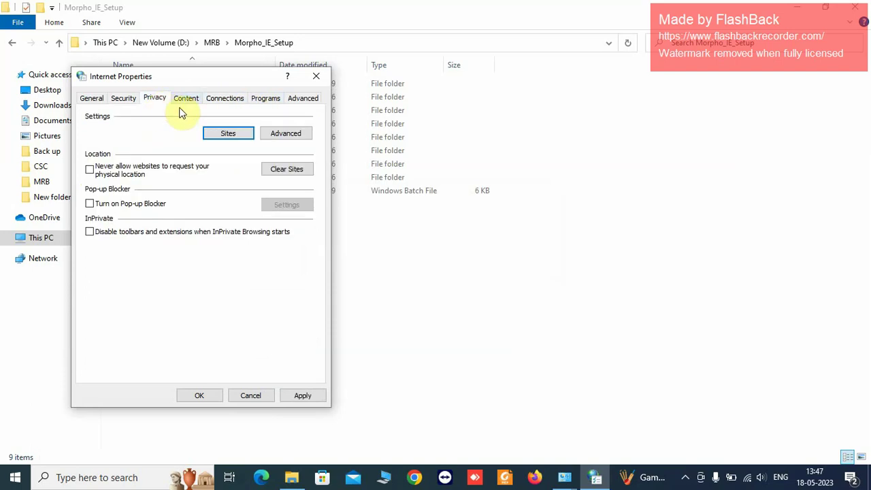
Examine the Java Plug-in 10.3.1 entry among the Internet Explorer add-ons and close the add-on manager
click(188, 102)
click(217, 102)
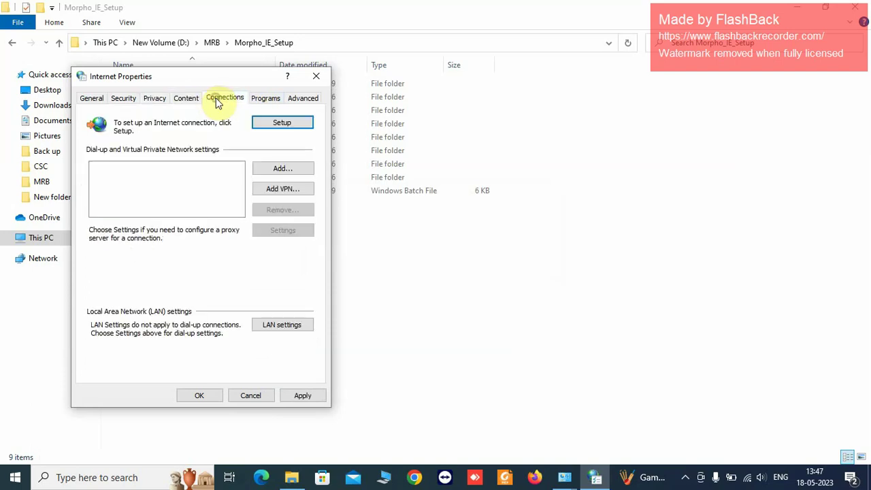
click(264, 100)
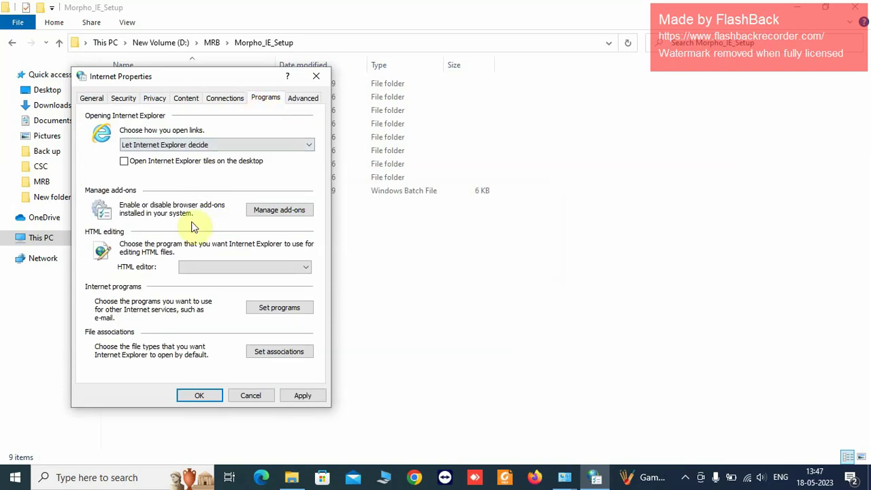
click(282, 211)
scroll(264, 214, down, 2)
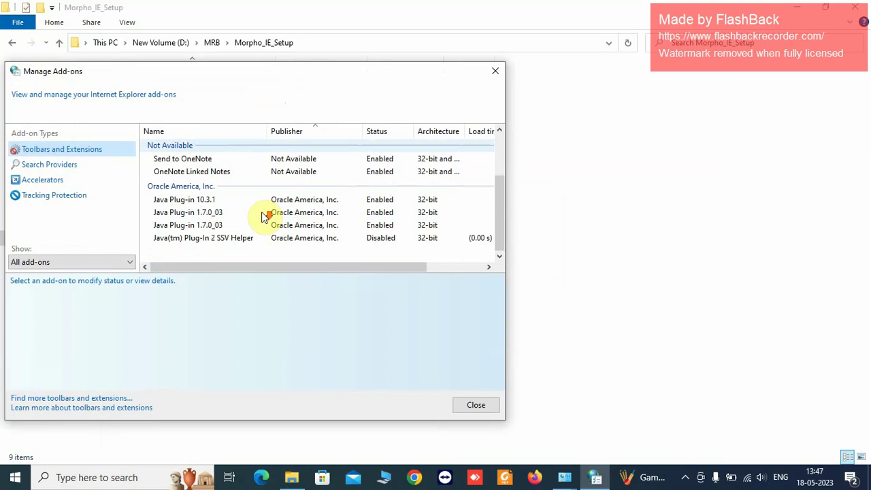
click(201, 202)
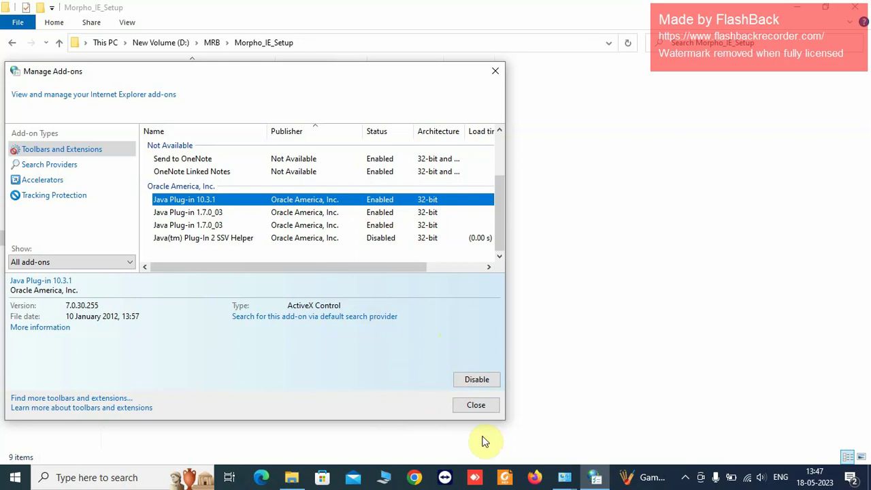
click(476, 405)
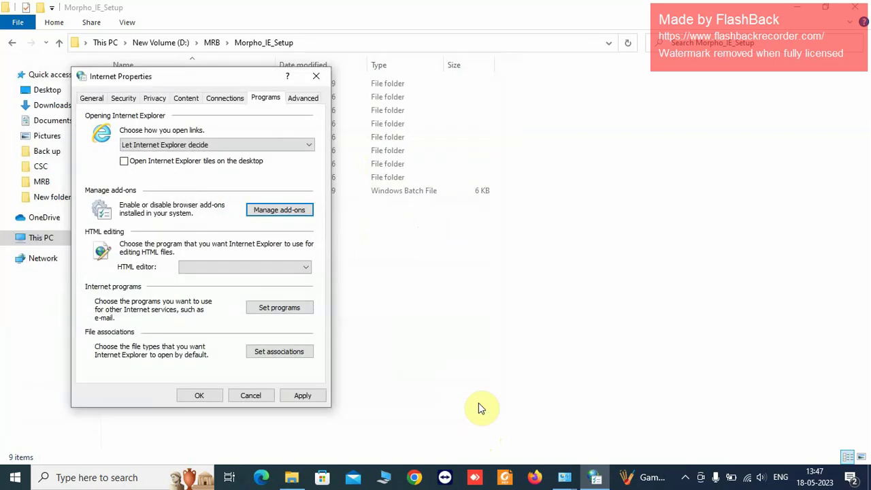
Apply and accept the Internet Properties changes, and refresh the Morpho_IE_Setup folder
click(304, 99)
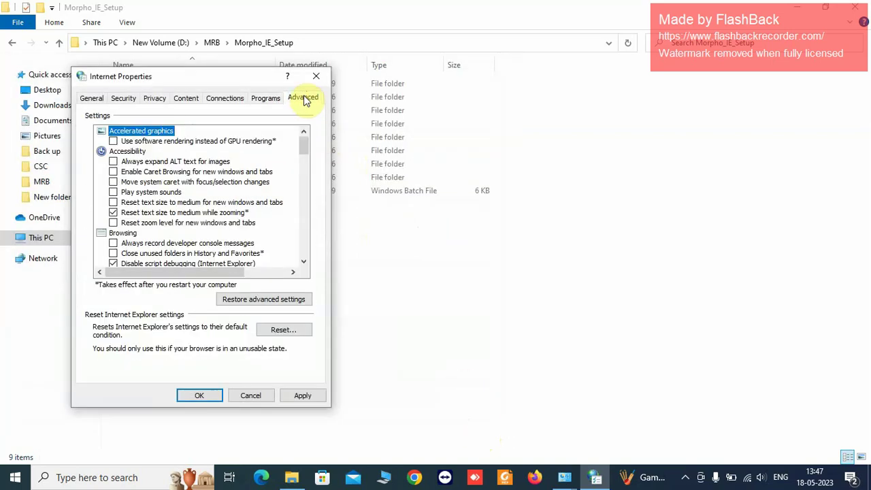
click(265, 98)
click(228, 98)
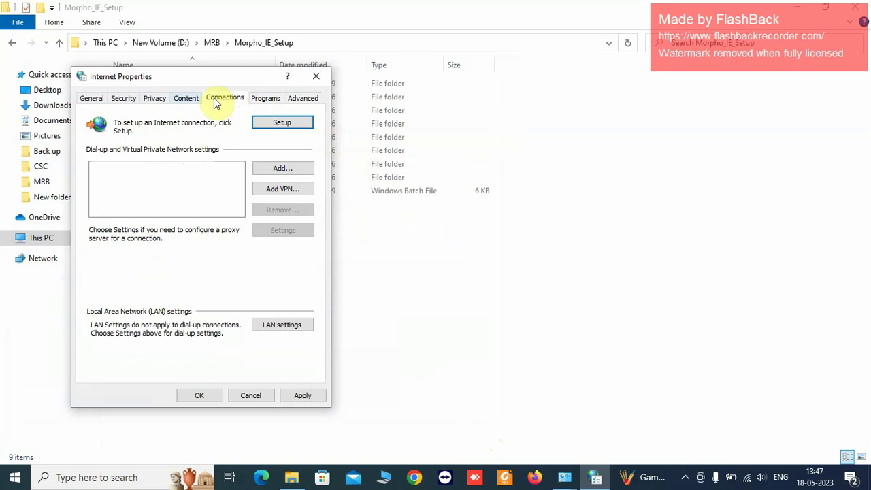
click(191, 99)
click(151, 99)
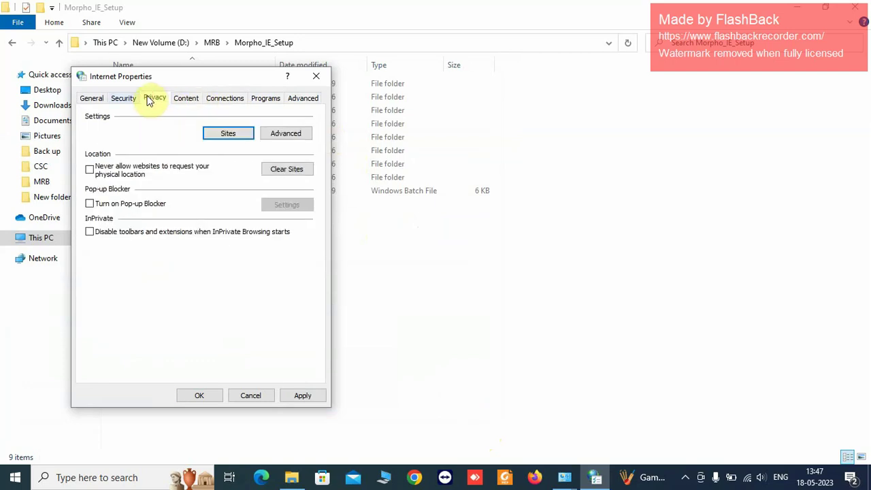
click(130, 99)
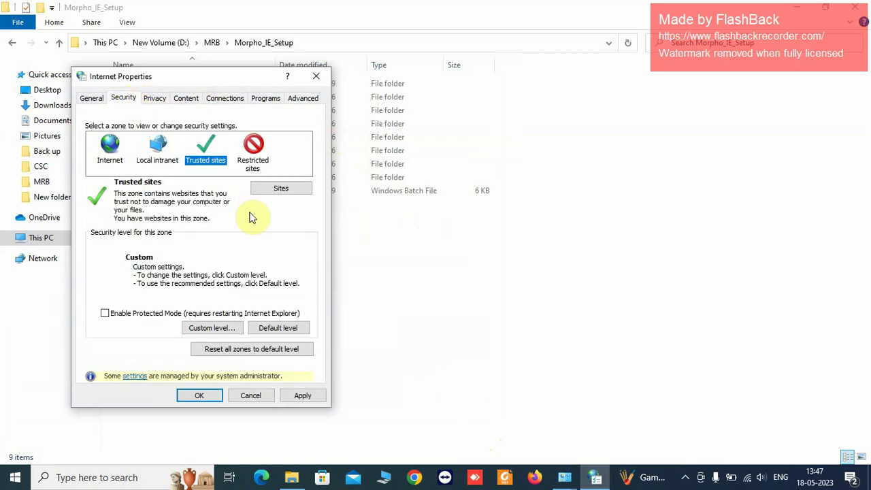
click(303, 395)
click(213, 404)
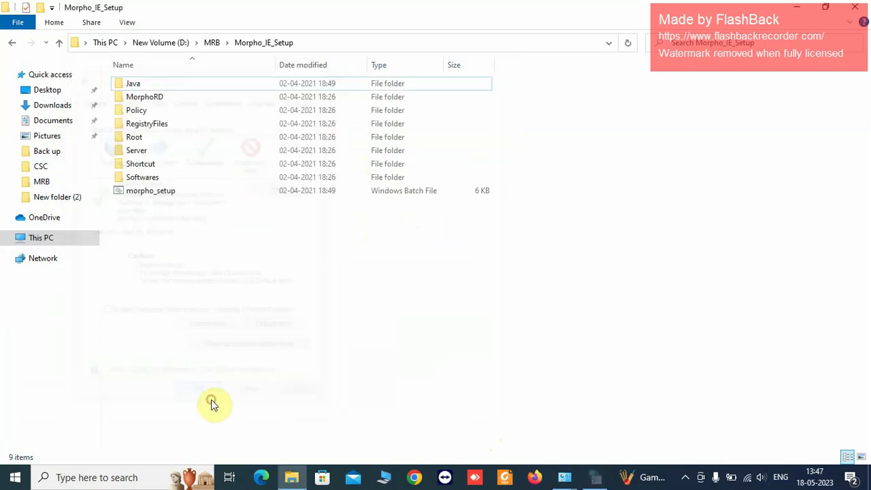
right_click(229, 312)
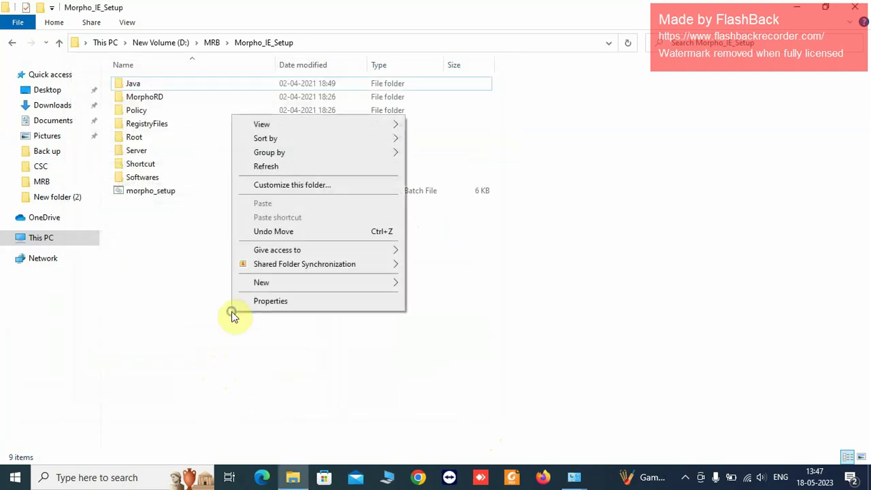
click(319, 167)
Switch to Microsoft Edge and open its settings page
click(263, 475)
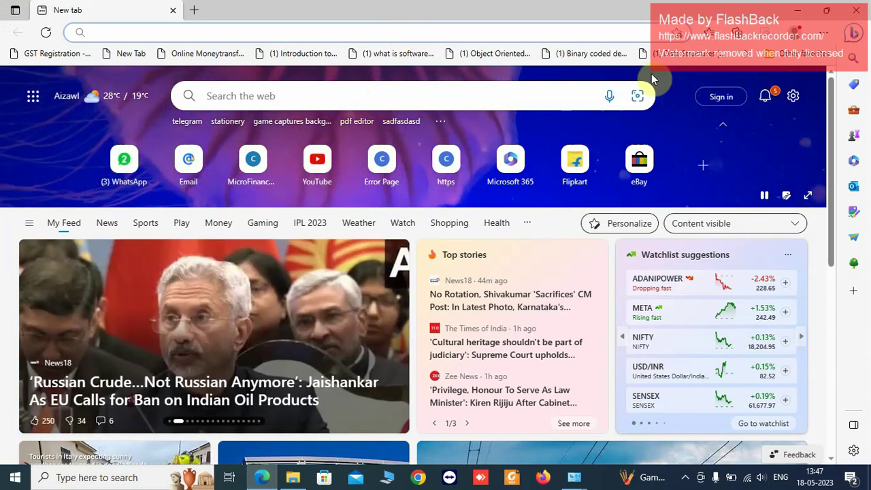
click(823, 32)
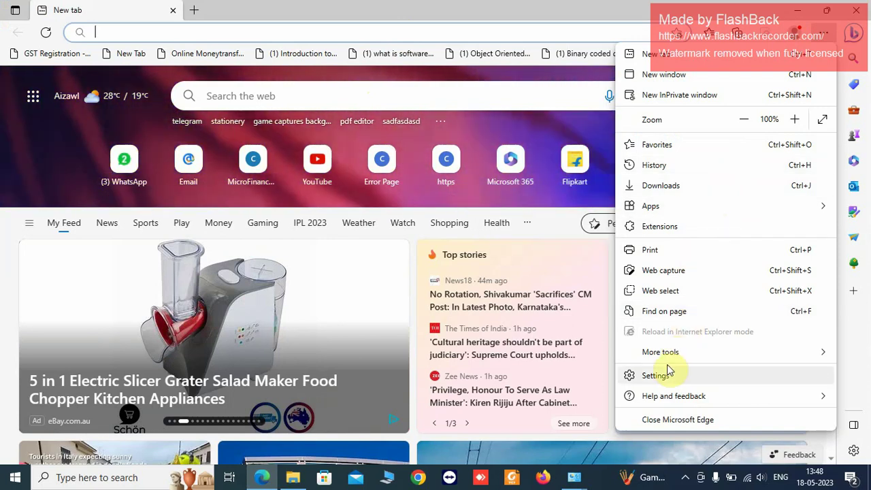
click(828, 38)
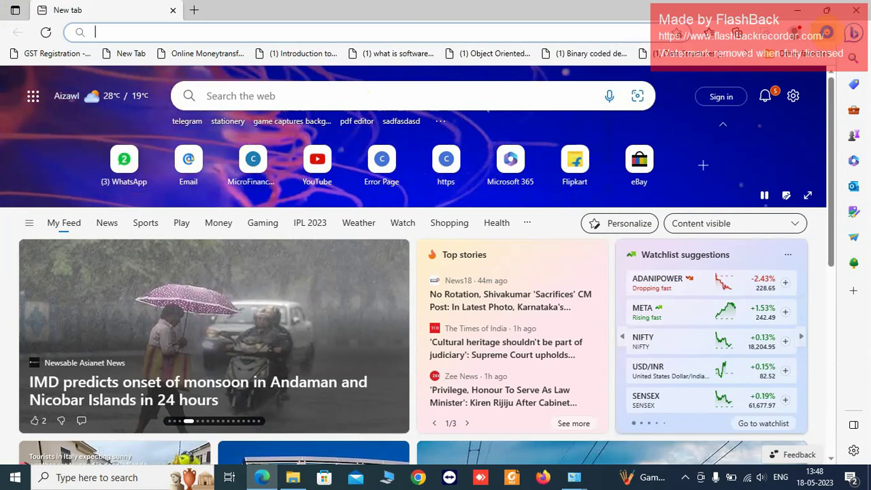
click(828, 38)
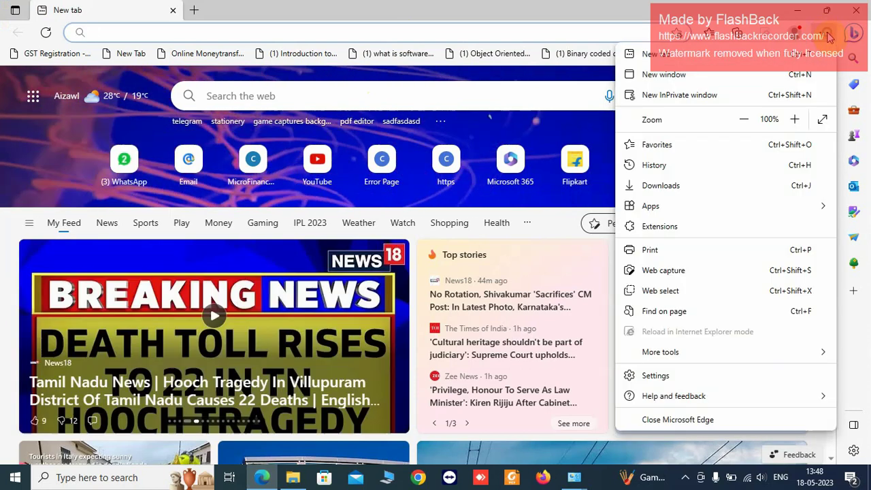
click(683, 378)
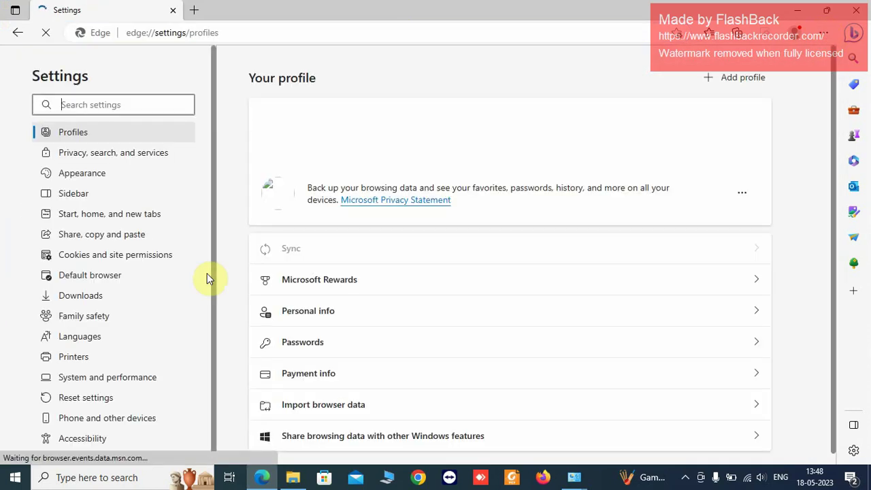
Search the browser settings for "intern" and locate the Internet Explorer mode (IE mode) button option
click(156, 106)
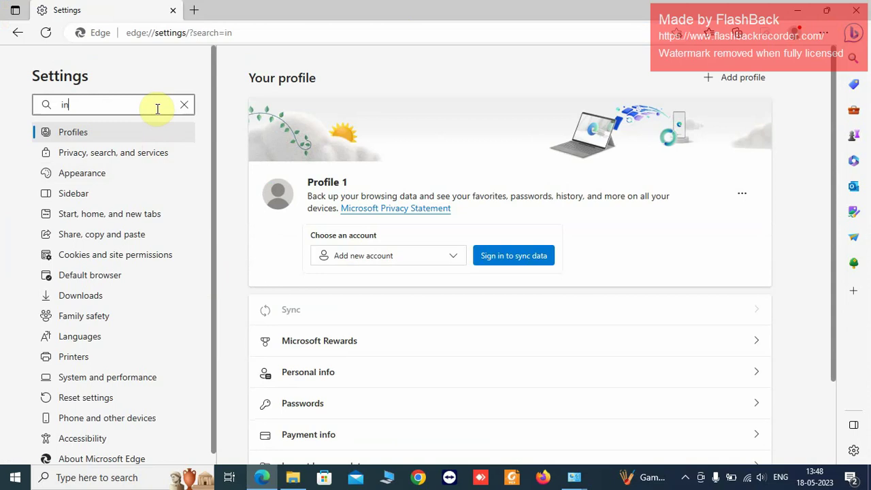
text(inter)
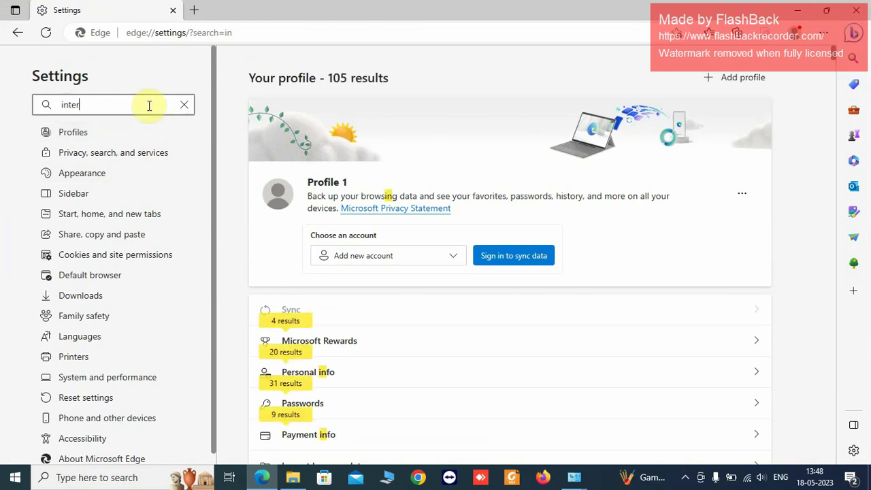
text(n)
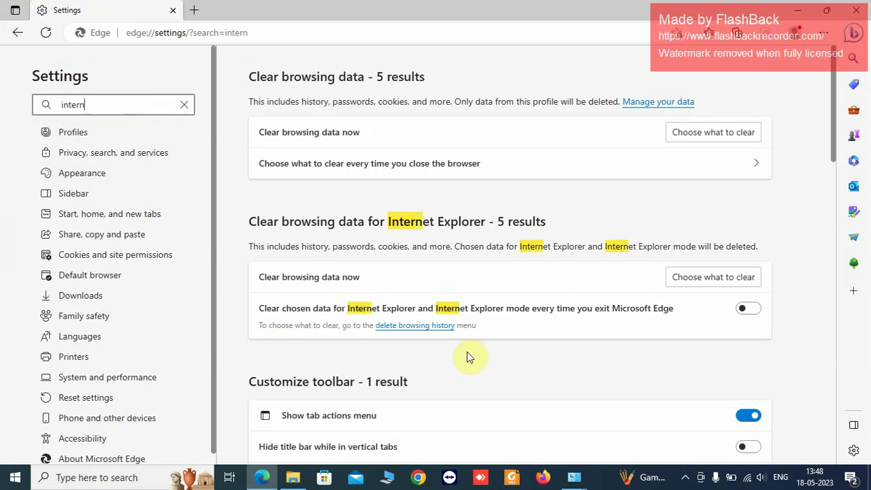
scroll(467, 357, down, 6)
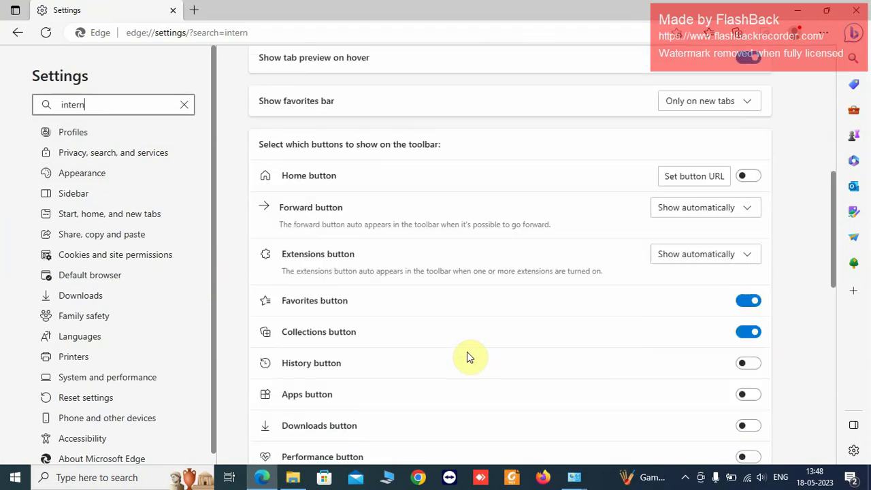
scroll(467, 357, down, 5)
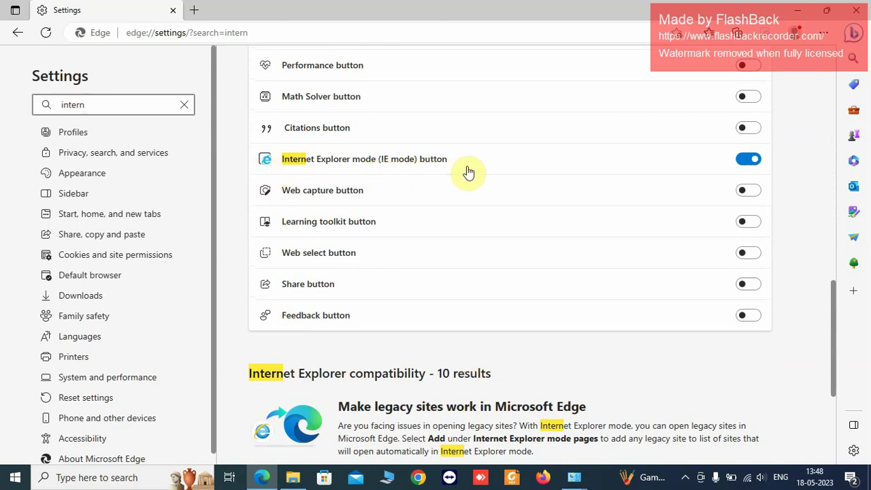
Turn the Internet Explorer mode (IE mode) button off and back on, and look through the remaining matching settings
click(747, 162)
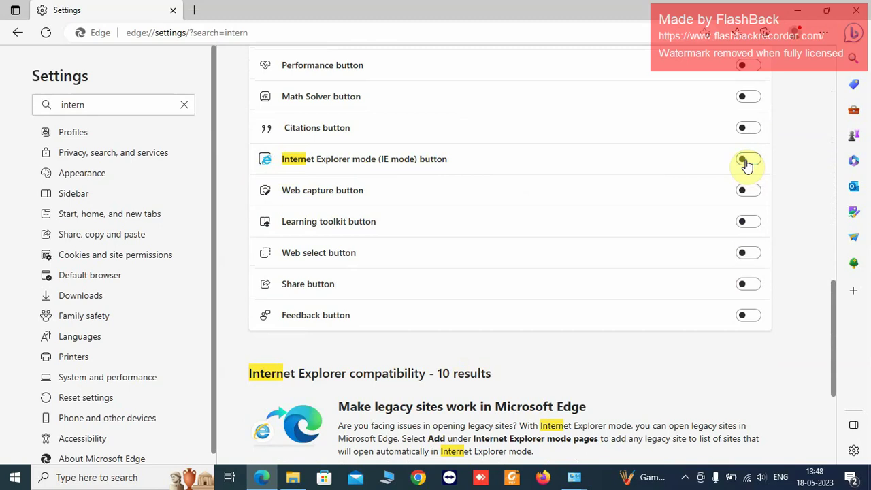
click(754, 162)
scroll(767, 173, up, 8)
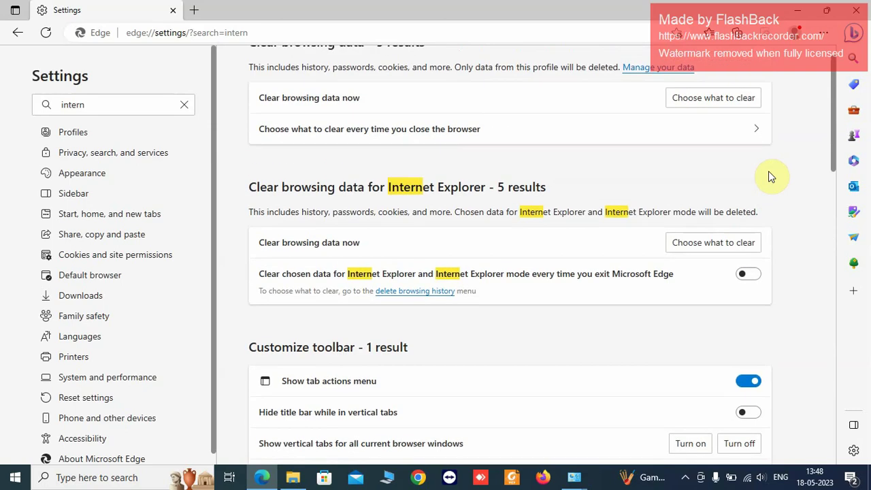
scroll(770, 177, down, 10)
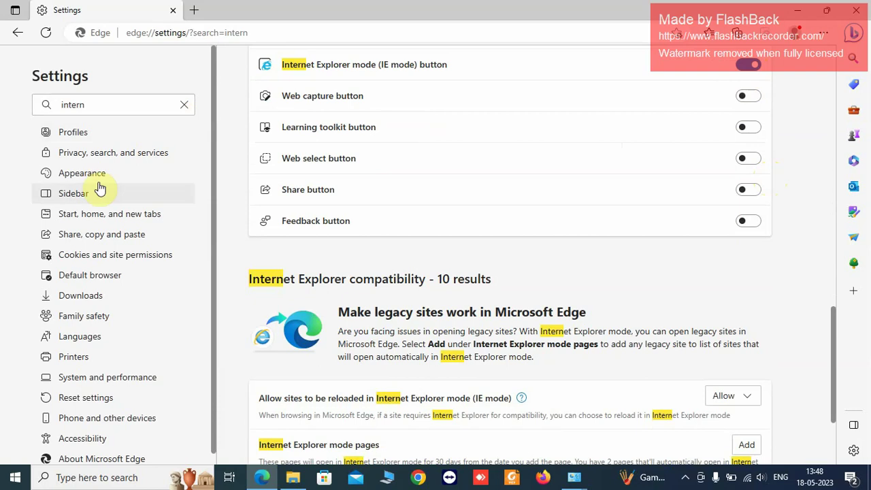
In the default browser settings, set "Allow sites to be reloaded in Internet Explorer mode (IE mode)" to Allow and view the page-adding form
click(184, 106)
scroll(88, 252, down, 1)
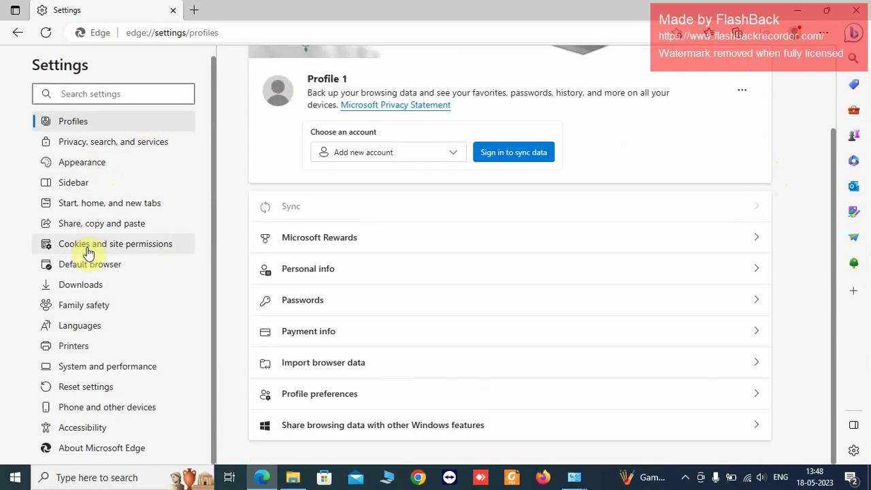
click(86, 267)
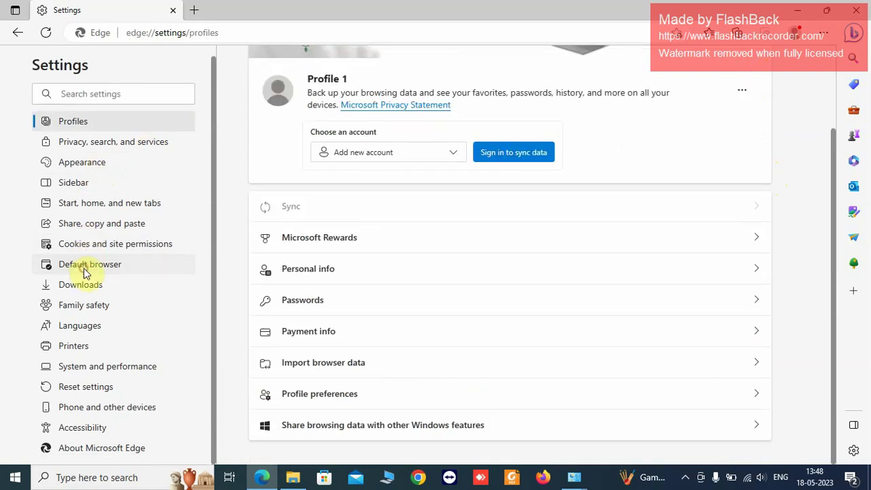
scroll(477, 391, down, 1)
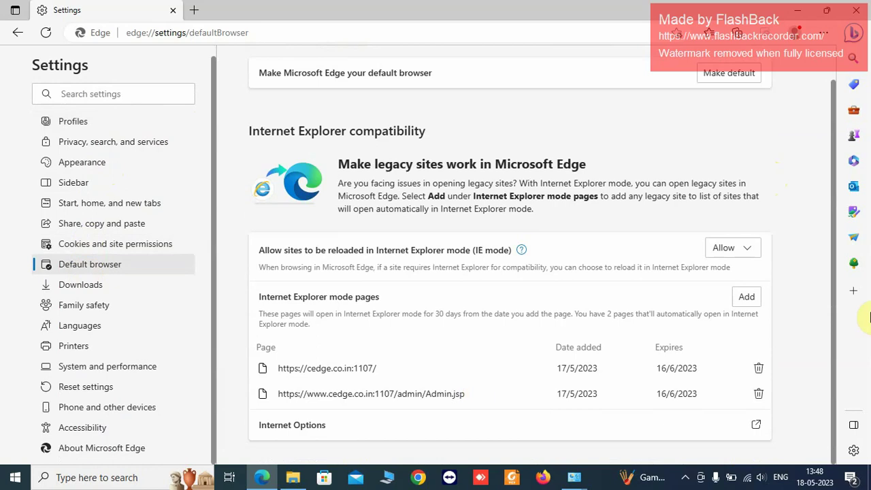
click(733, 248)
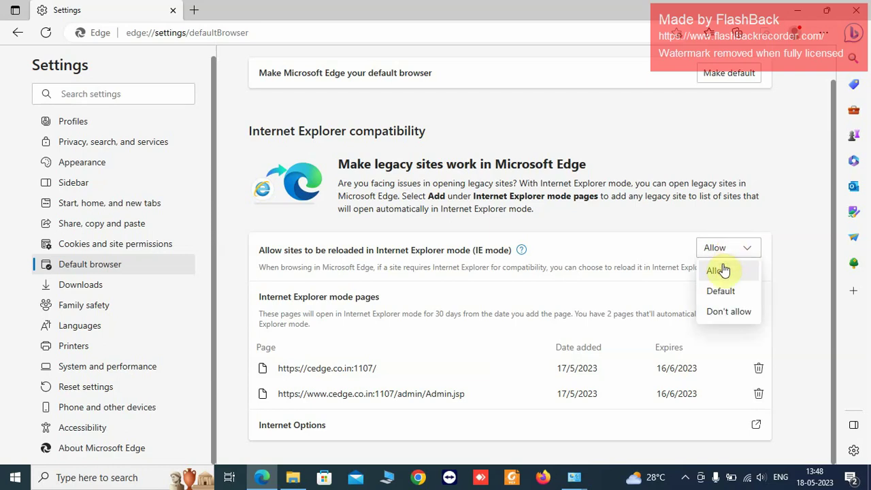
click(719, 269)
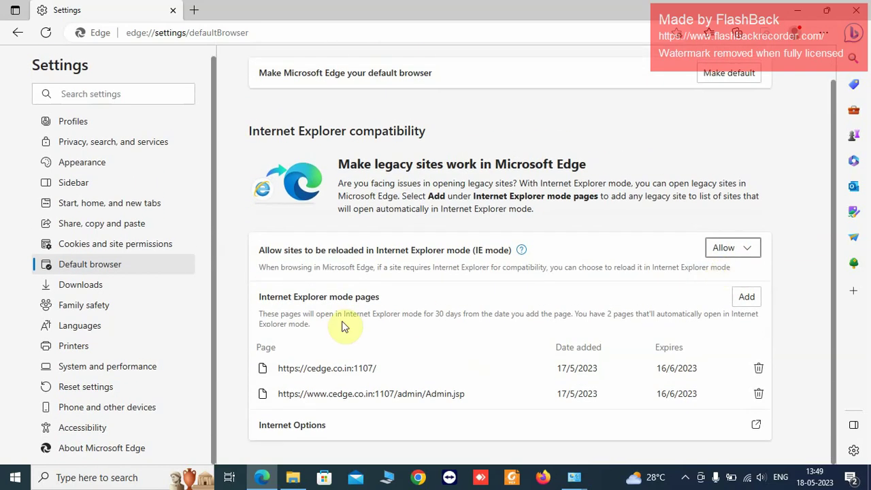
click(746, 298)
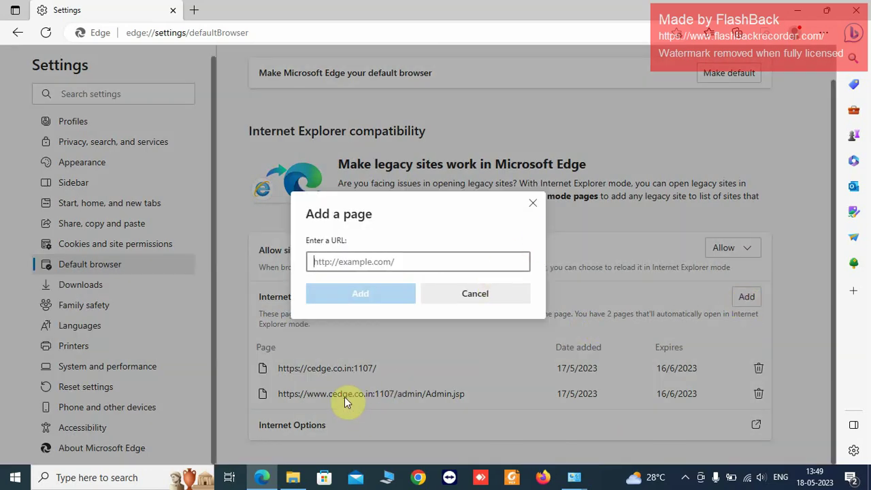
click(533, 204)
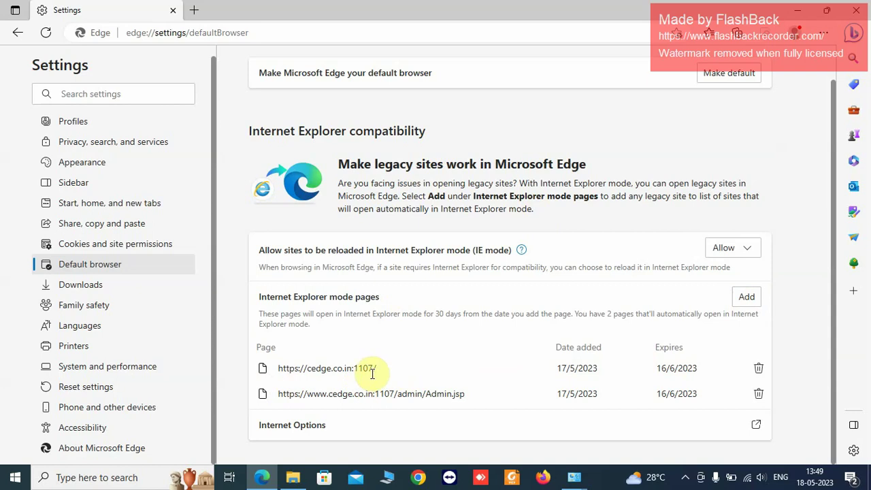
drag(376, 372, 280, 381)
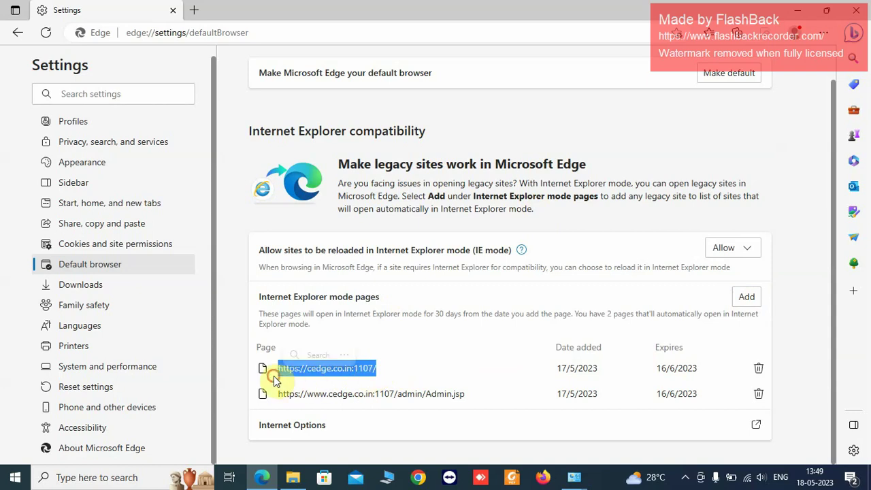
click(746, 299)
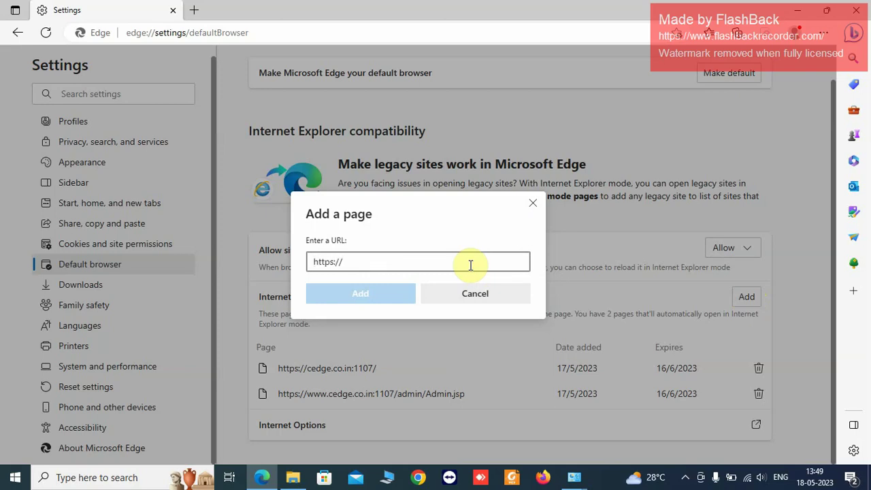
text(https://cedge.co.in:1107/)
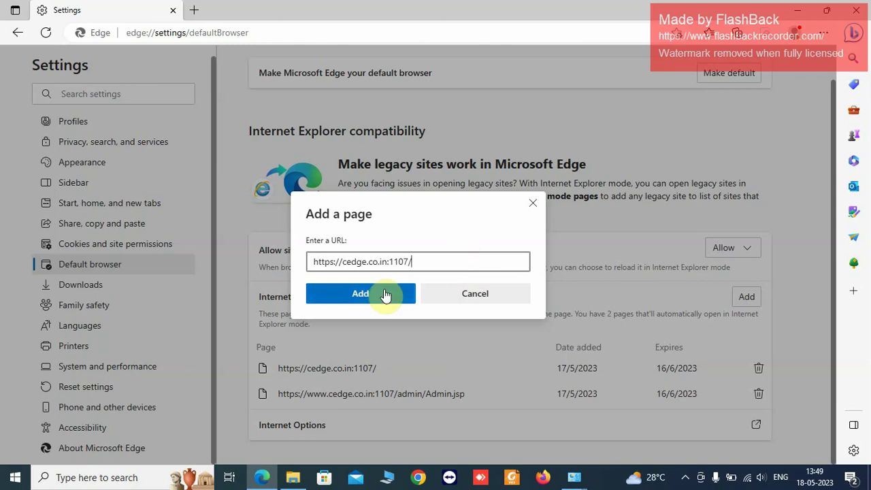
click(531, 203)
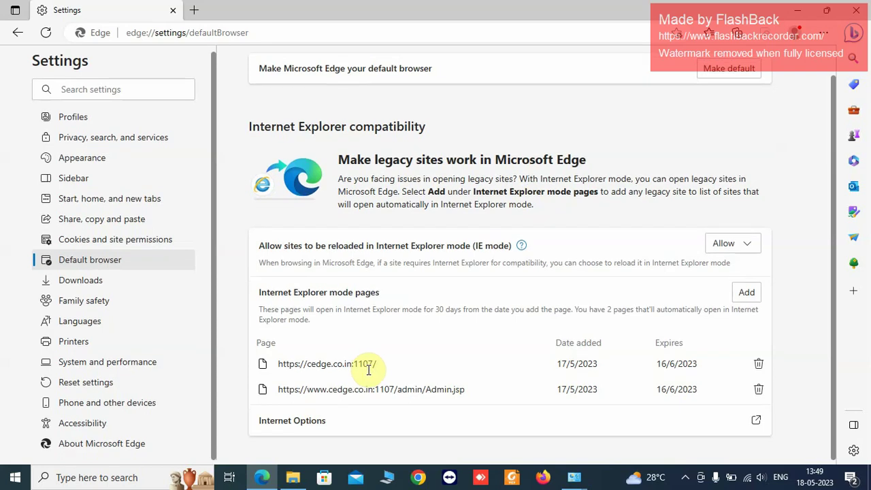
drag(468, 399, 260, 400)
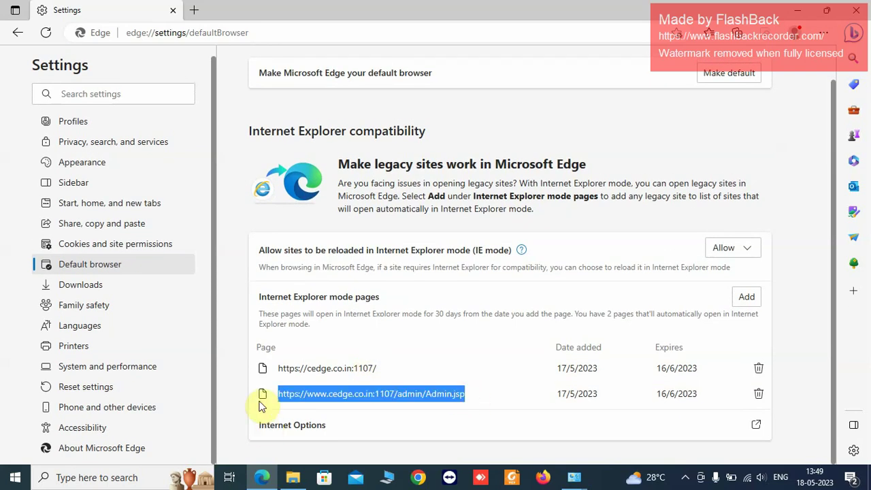
click(747, 298)
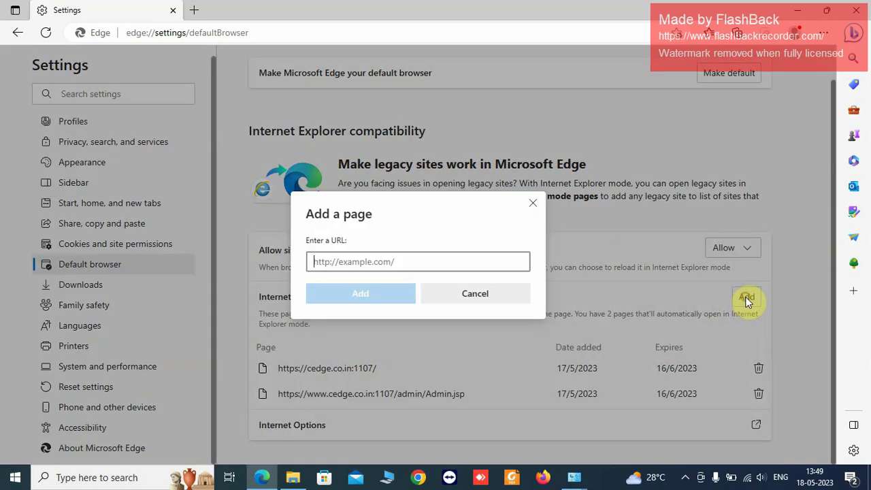
click(534, 205)
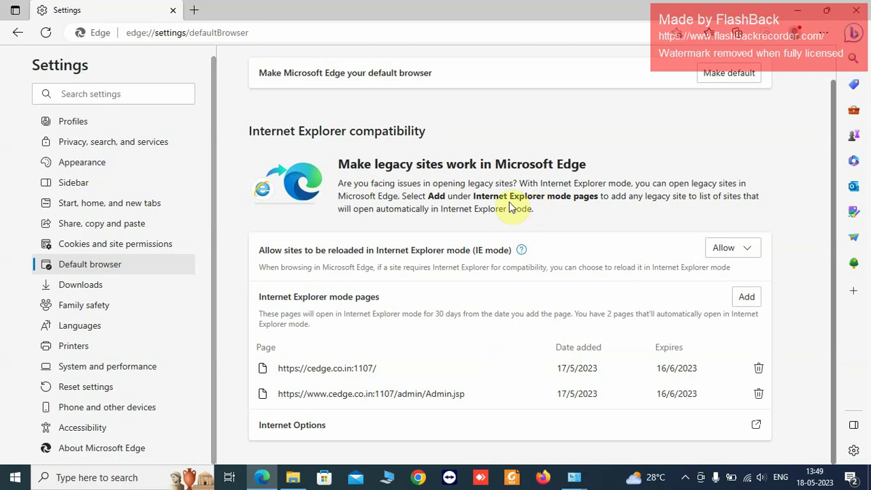
scroll(435, 328, down, 1)
scroll(436, 328, up, 1)
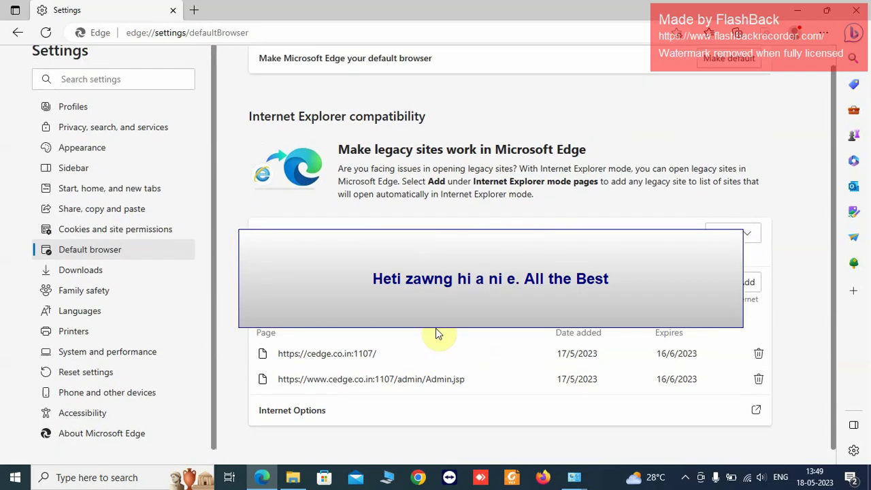